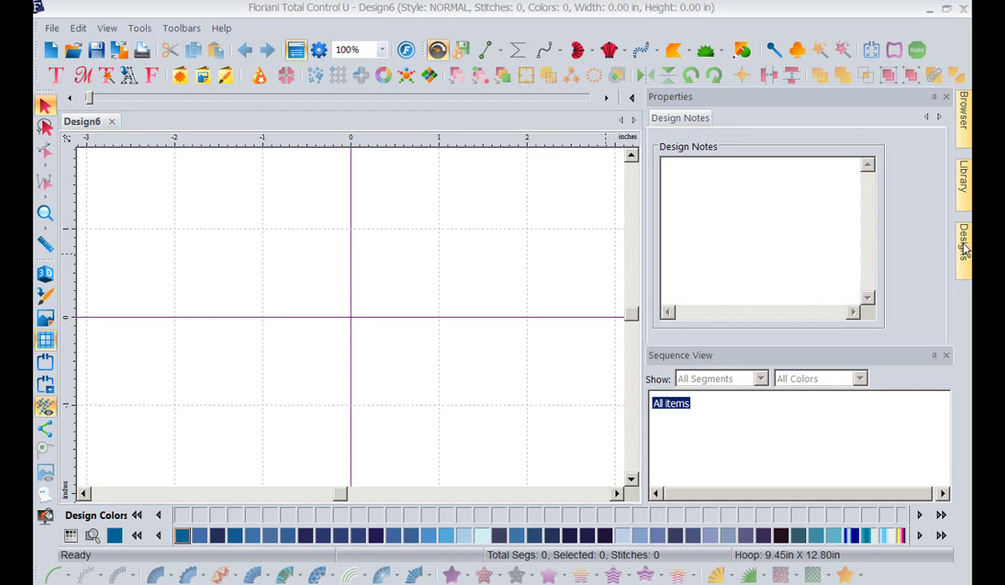
# Place the August_3 design on the canvas and note the placemats project title and the Moda Backyard Chickens fabric.
pyautogui.moveTo(965, 249)
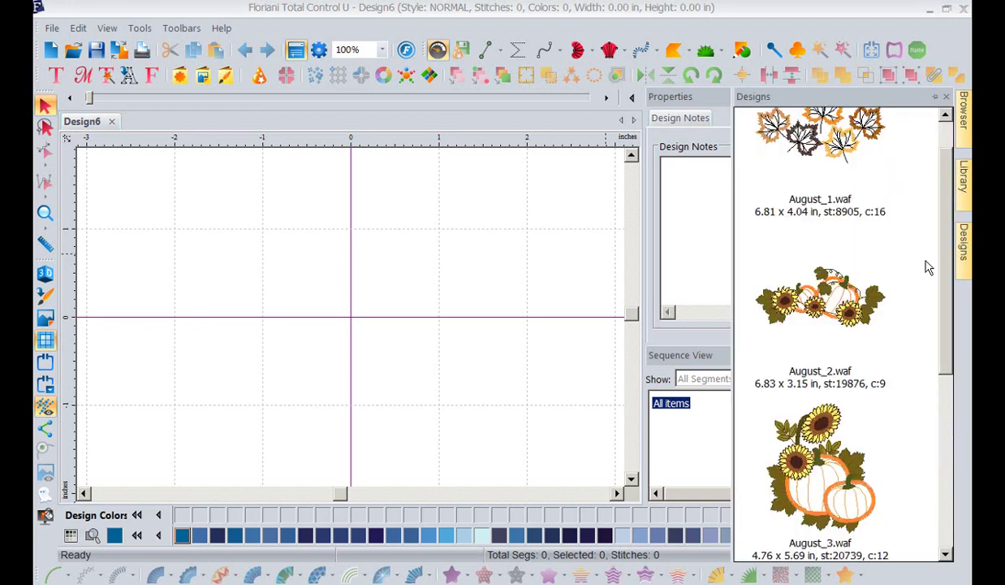
pyautogui.moveTo(786, 439); pyautogui.dragTo(583, 321)
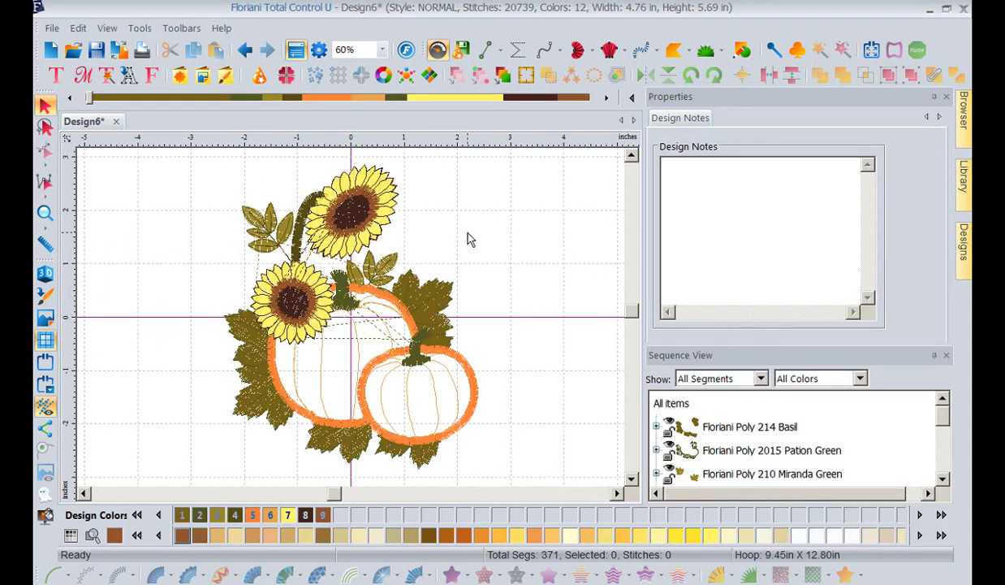
pyautogui.click(678, 173)
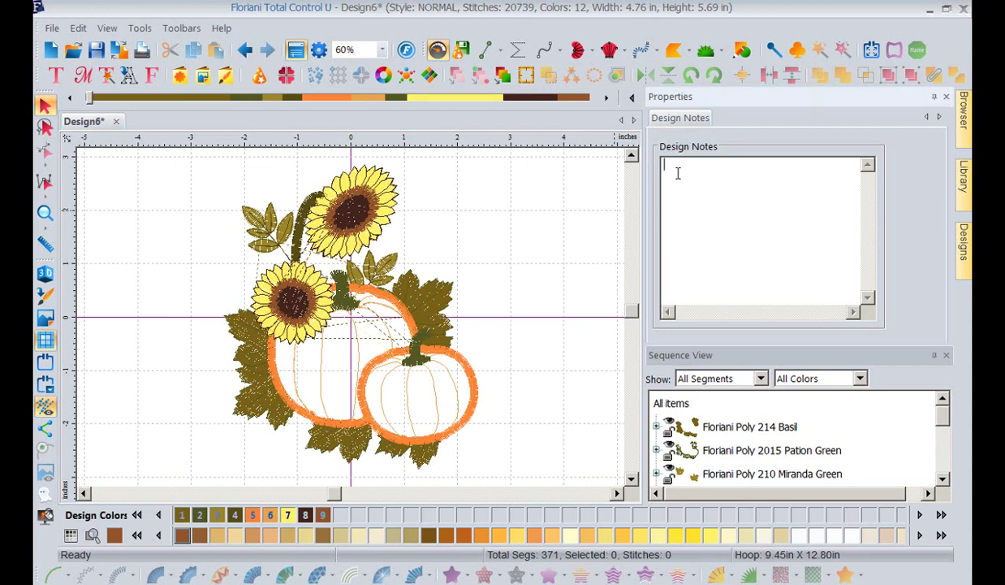
pyautogui.write("Jessica's Placemats")
pyautogui.press('Return')
pyautogui.write('Used Moda Fabric ')
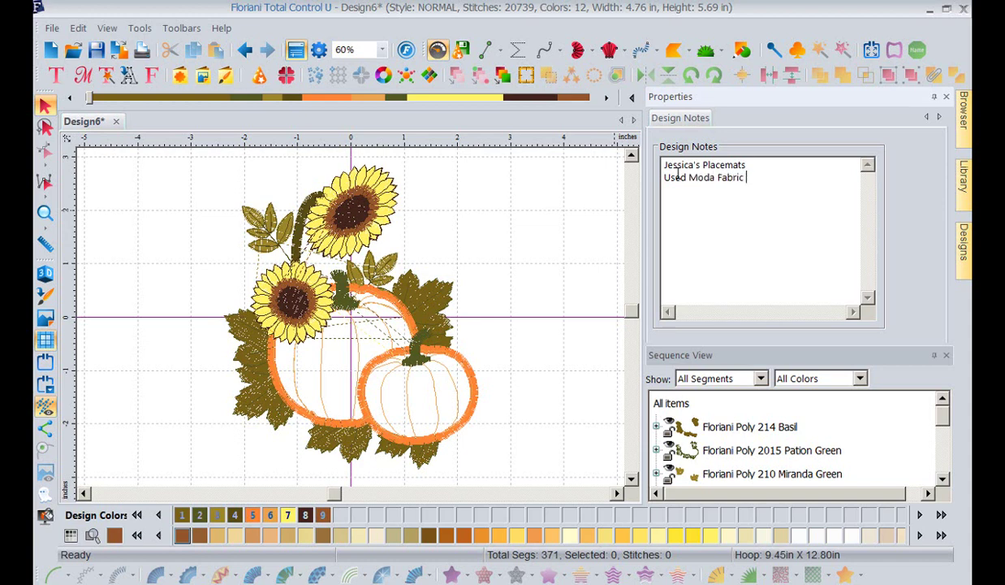
pyautogui.write('fom the BAckyard C')
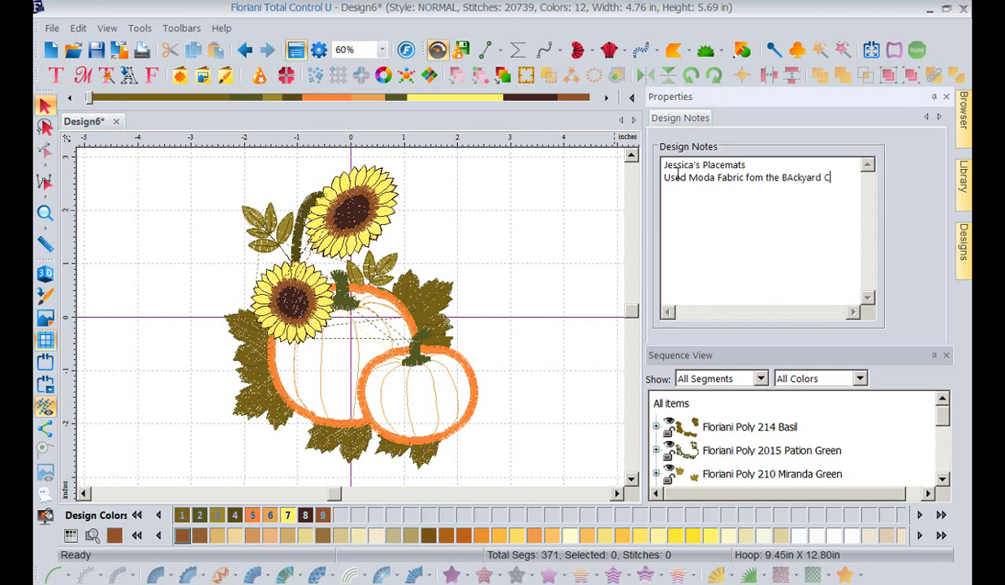
pyautogui.write('hickens')
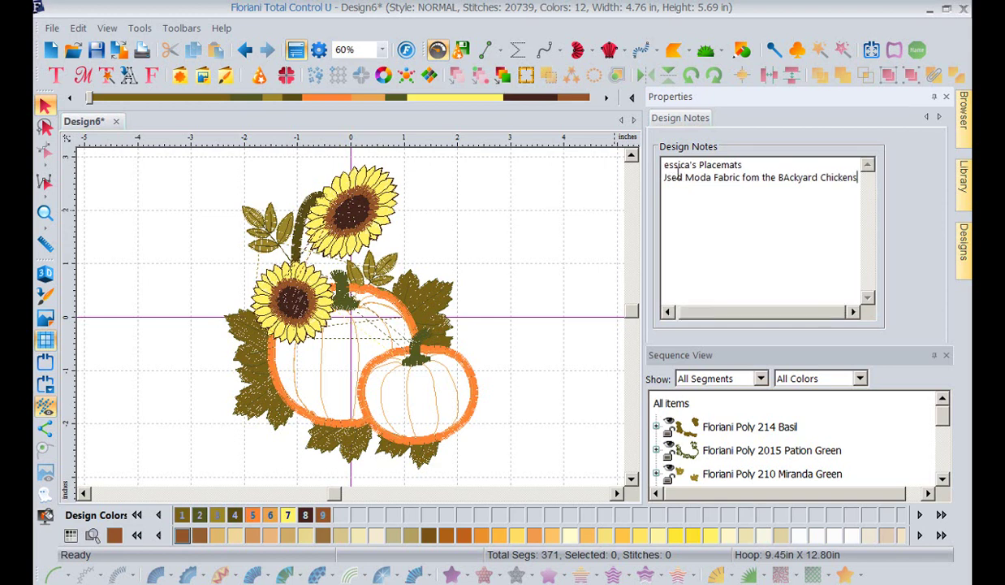
# Correct 'BAckyard' to 'Backyard' and add the note line 'I used allabout'.
pyautogui.click(790, 177)
pyautogui.press('BackSpace')
pyautogui.write('a')
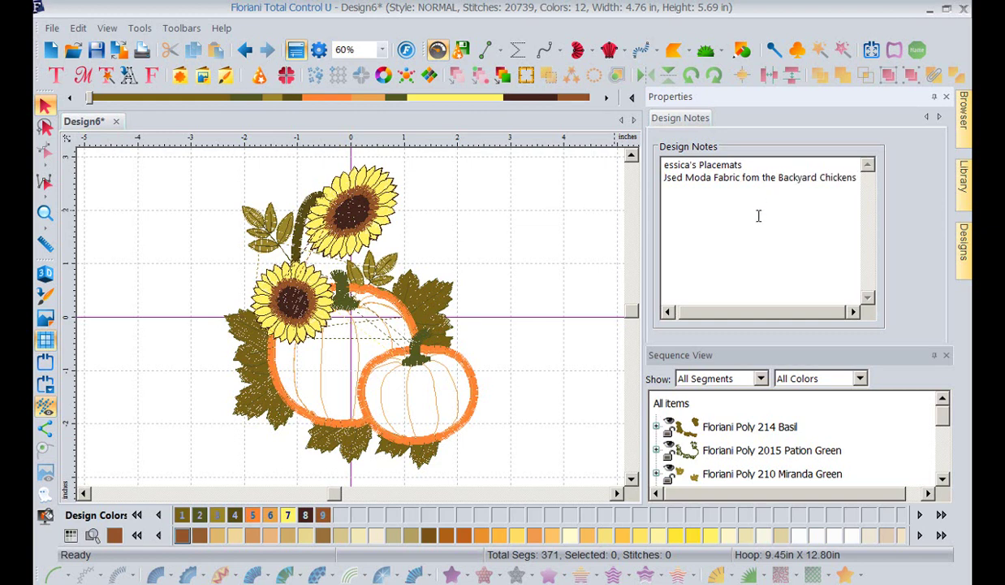
pyautogui.click(857, 177)
pyautogui.press('Return')
pyautogui.press('Return')
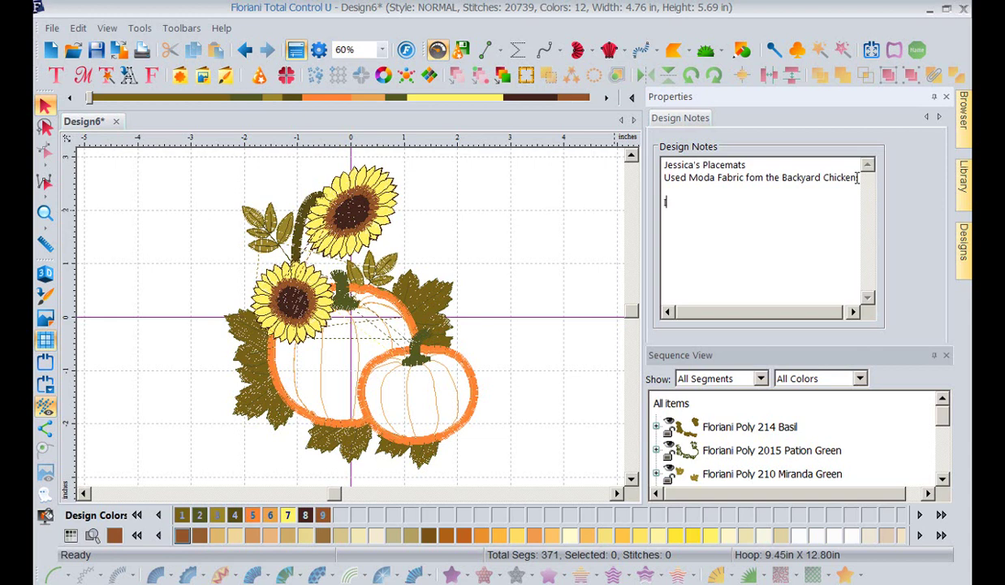
pyautogui.write('I used')
pyautogui.write('allabout')
pyautogui.press('BackSpace')
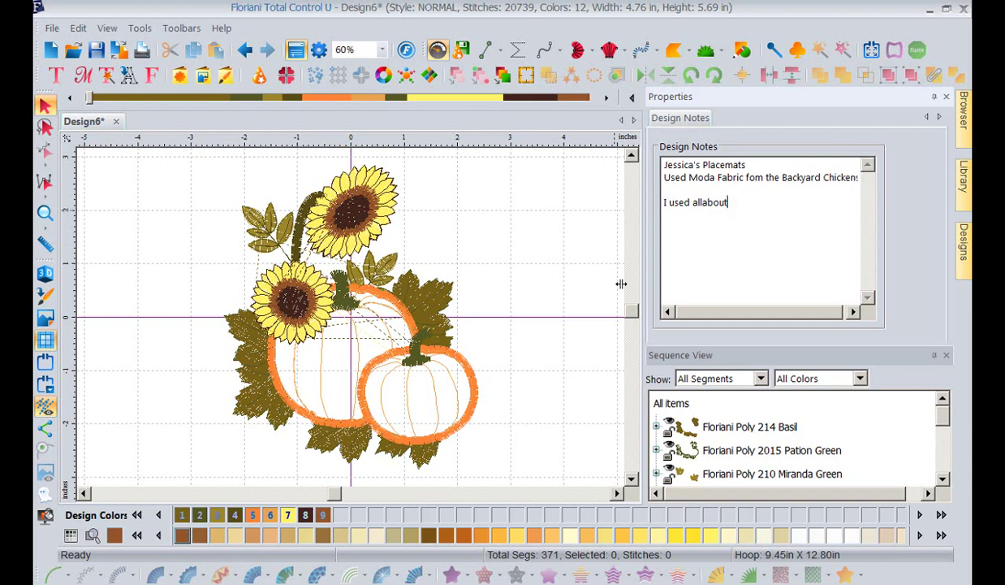
pyautogui.click(532, 242)
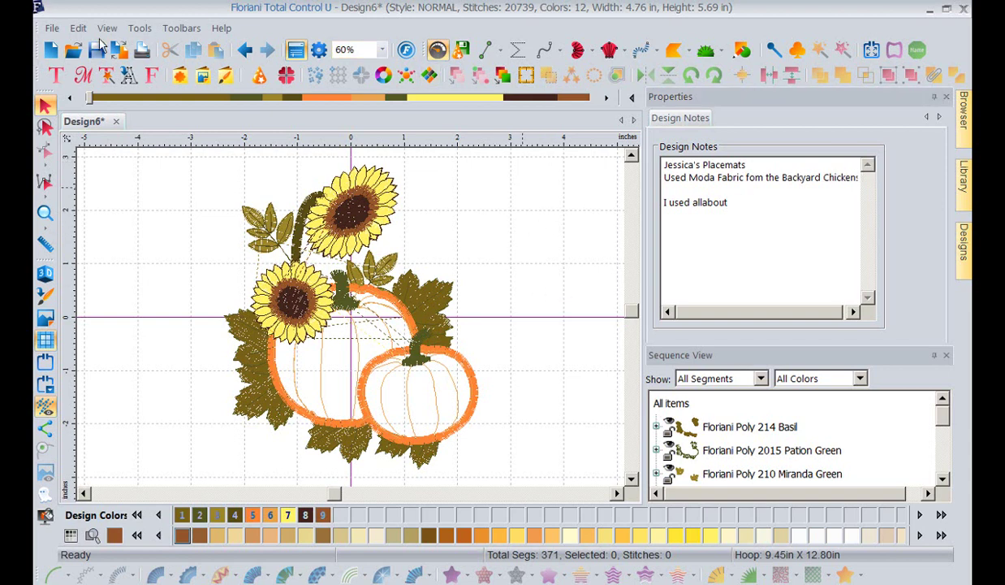
pyautogui.click(53, 28)
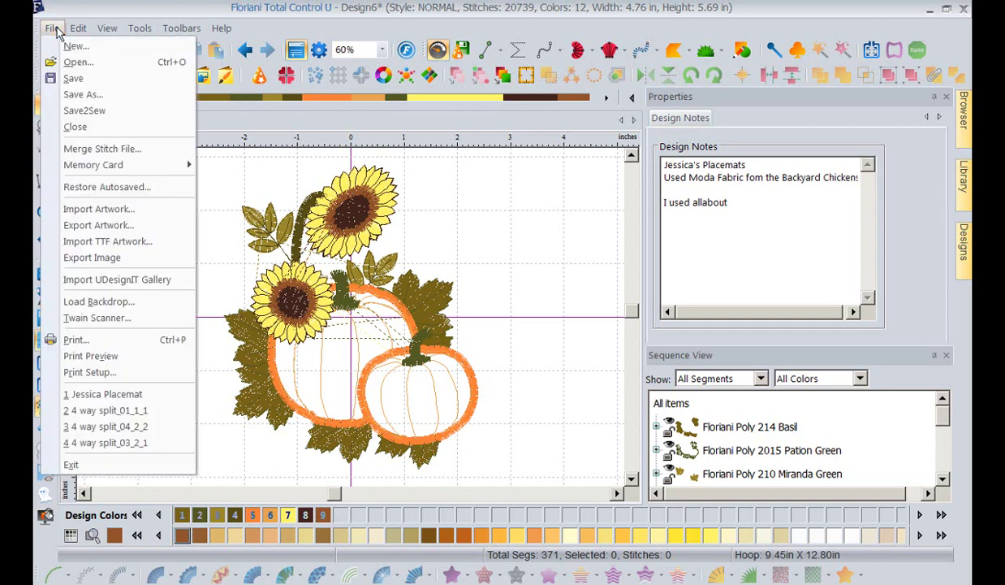
pyautogui.click(91, 356)
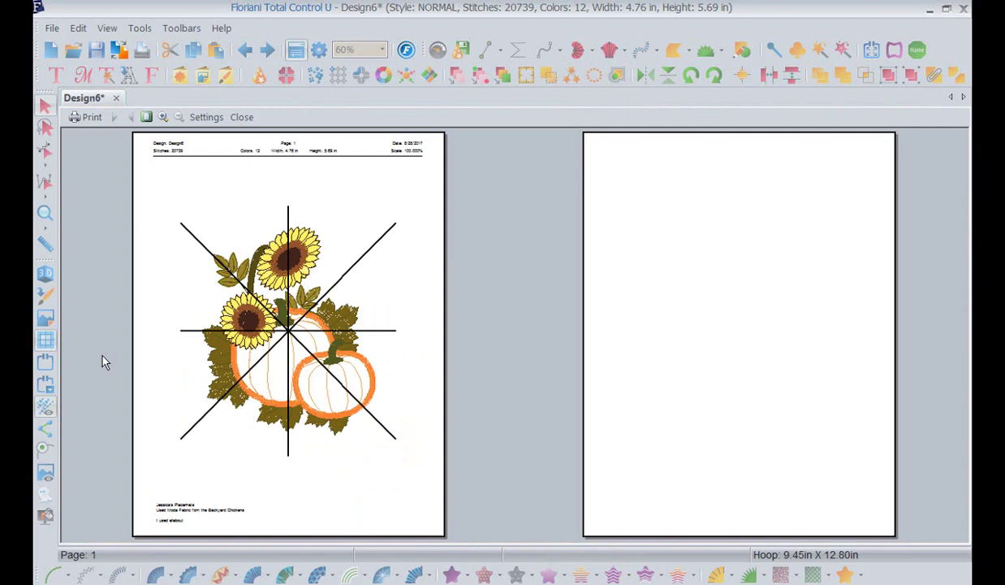
pyautogui.click(170, 502)
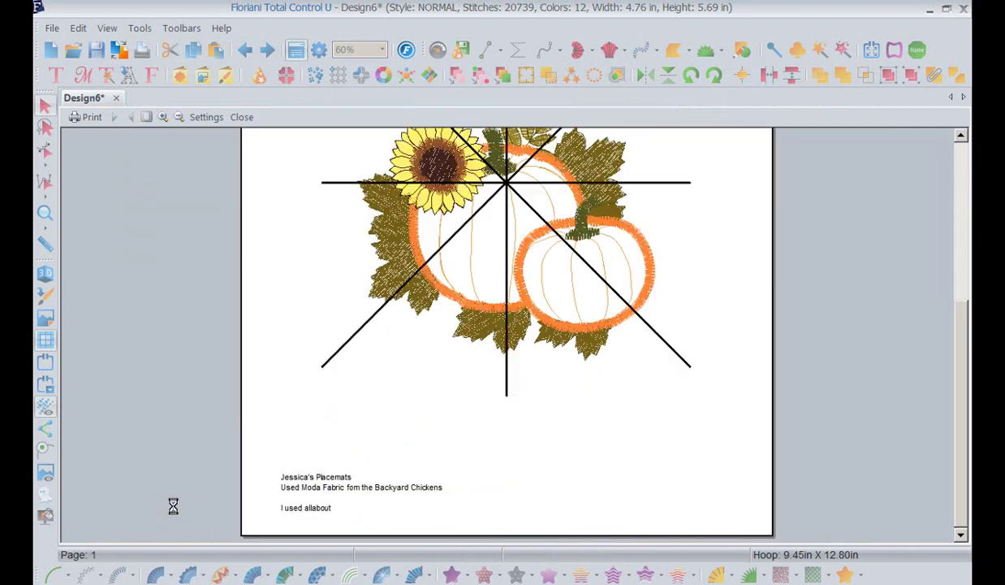
pyautogui.click(286, 465)
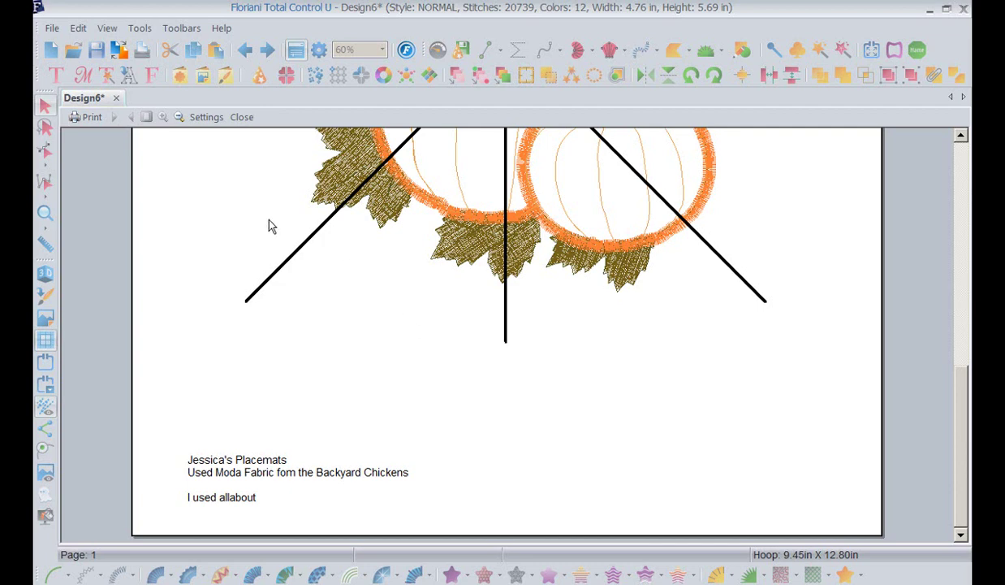
pyautogui.click(241, 117)
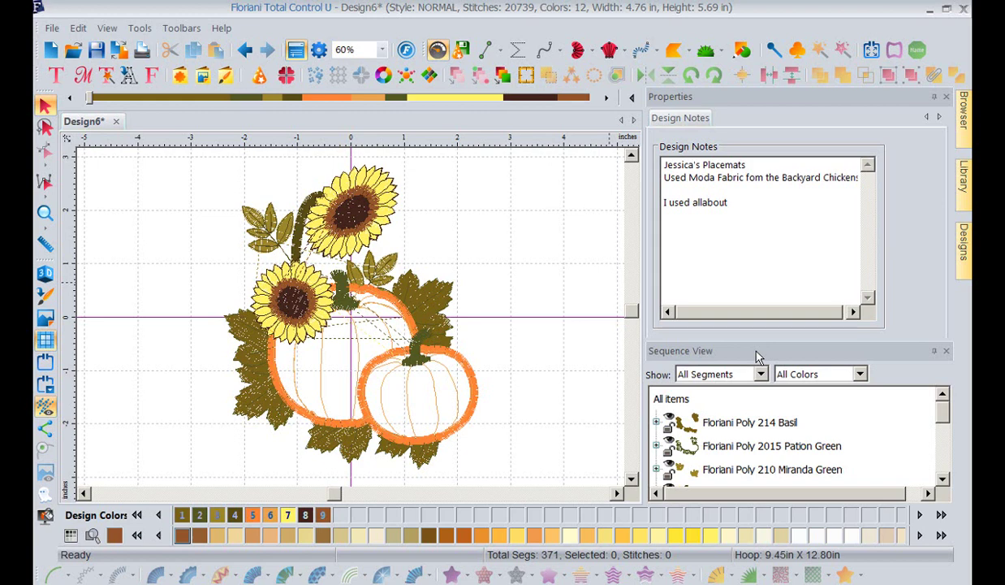
# End the last note with a period and split it into 'all about'.
pyautogui.click(729, 203)
pyautogui.write('.')
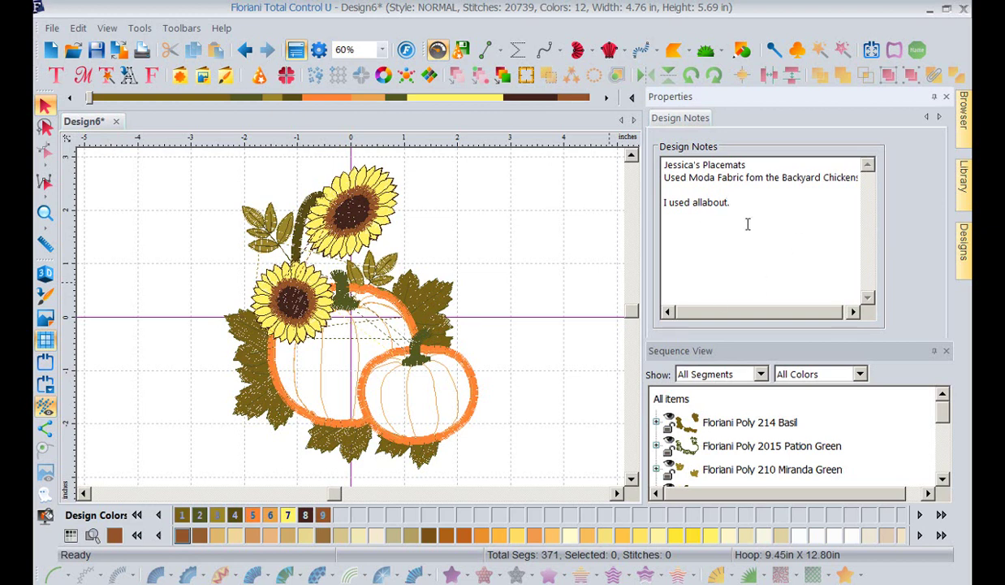
pyautogui.click(703, 202)
# Open Save As from the File menu and cancel it without saving.
pyautogui.click(52, 29)
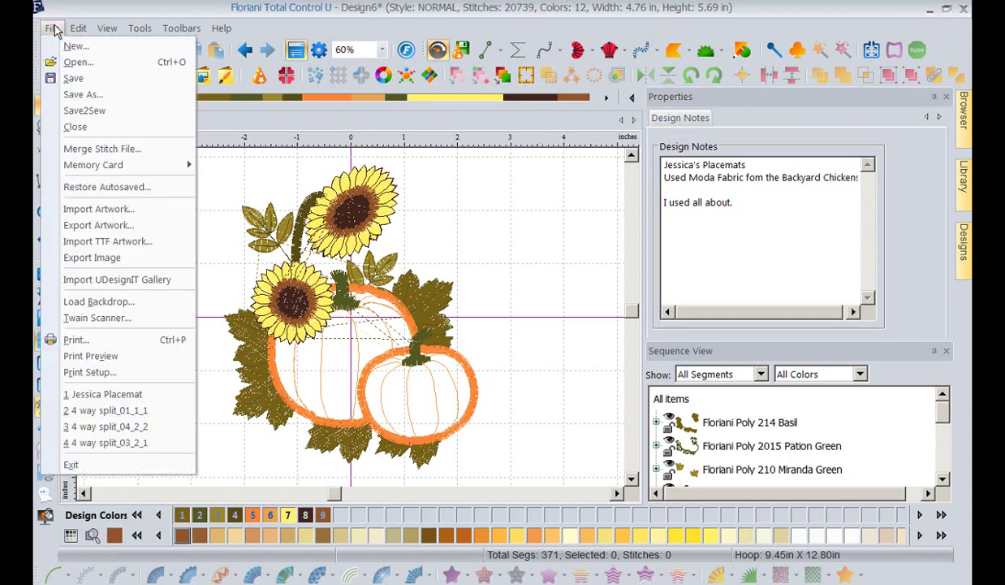
pyautogui.click(83, 95)
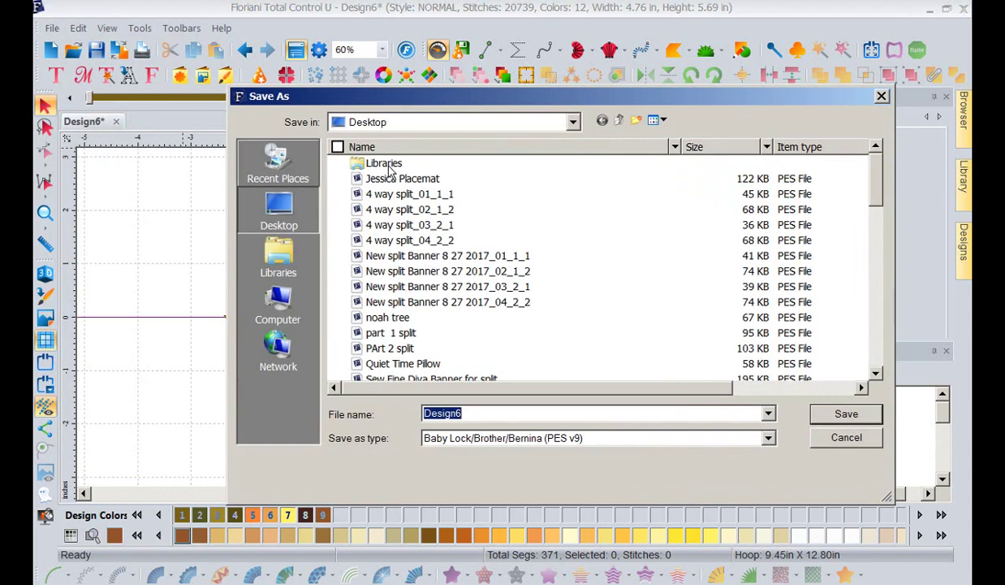
pyautogui.click(882, 97)
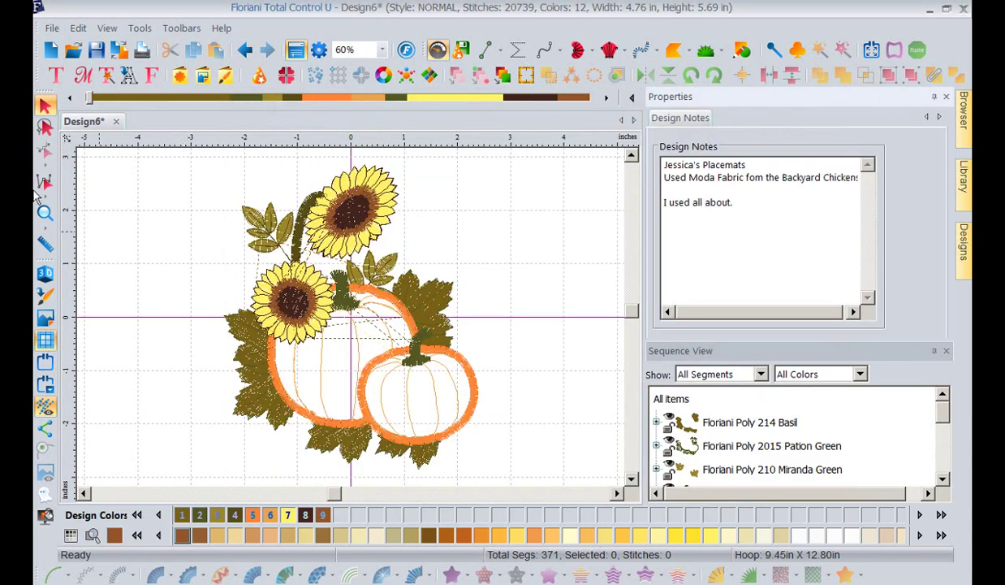
pyautogui.click(51, 29)
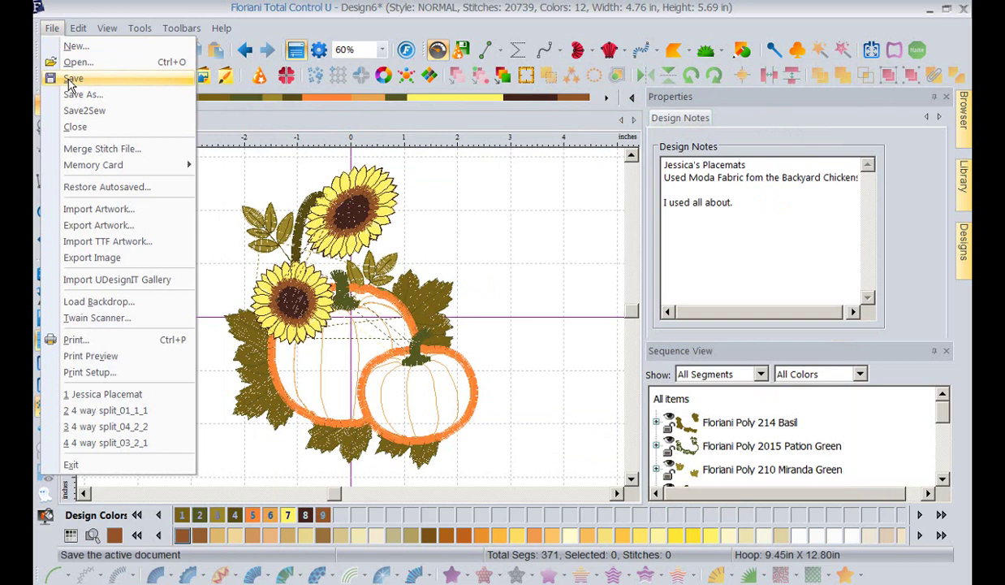
# Run Save2Sew for Cotton Lawn - I Didn't Digitize fabric with new style settings applied.
pyautogui.click(78, 114)
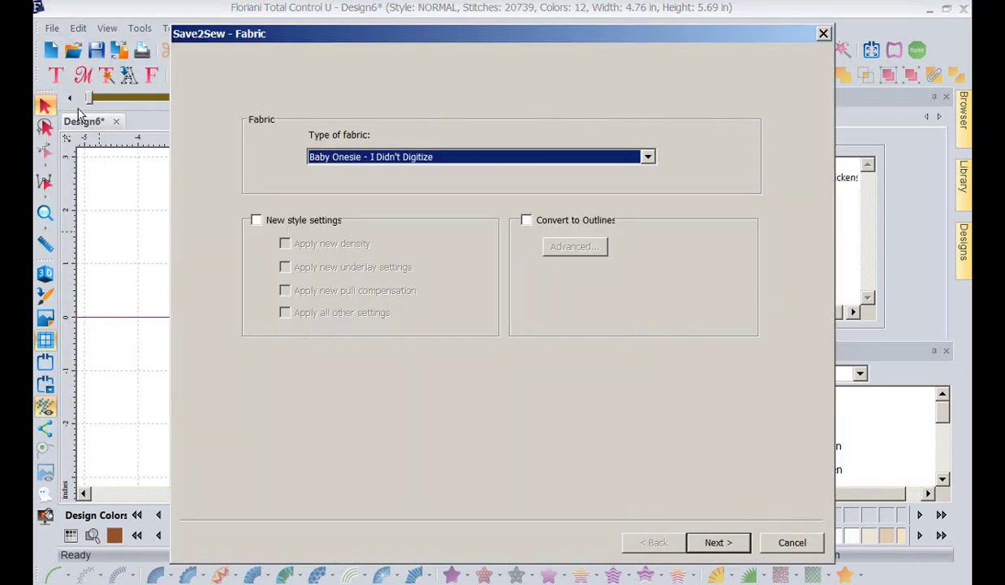
pyautogui.click(646, 159)
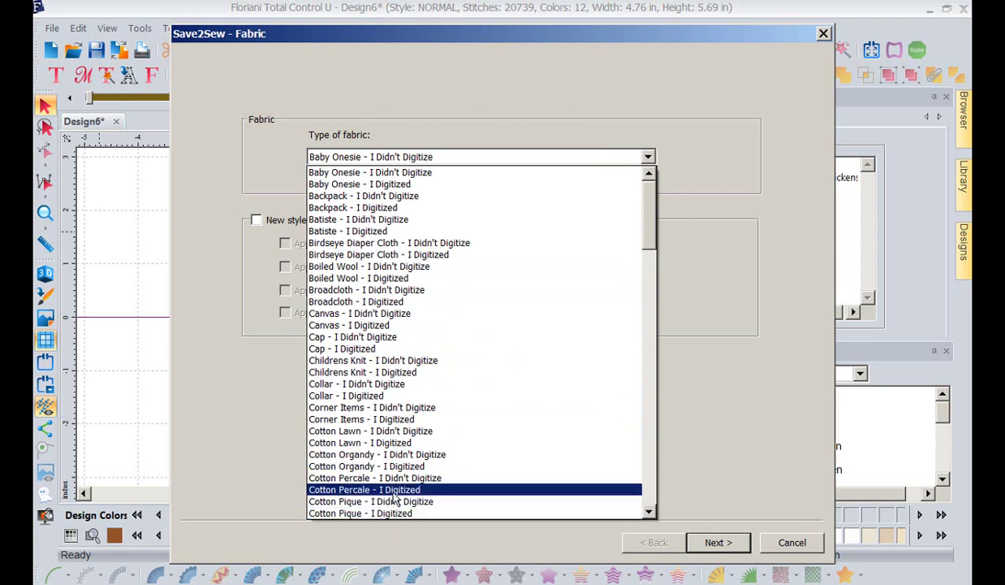
pyautogui.click(391, 432)
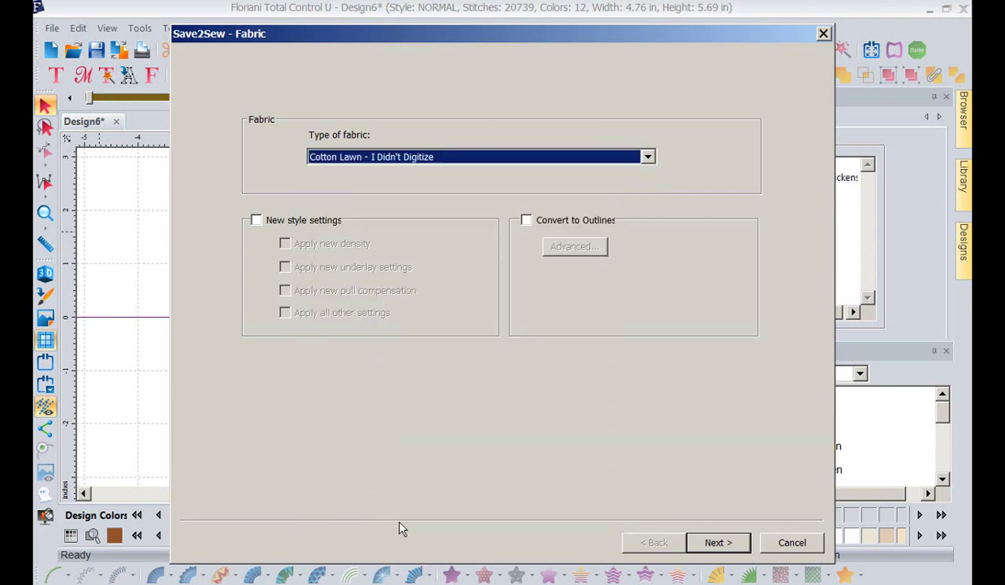
pyautogui.click(256, 220)
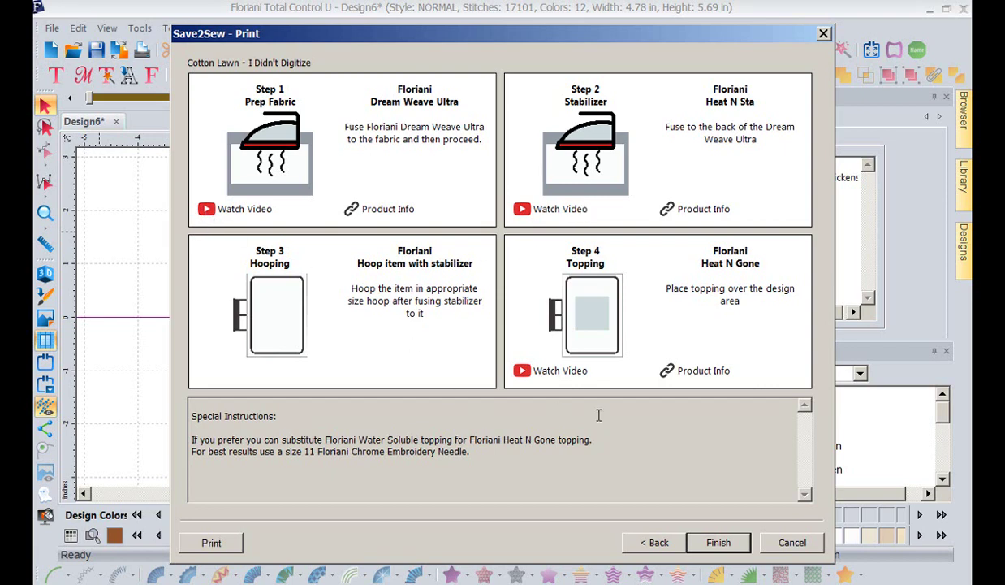
pyautogui.click(725, 544)
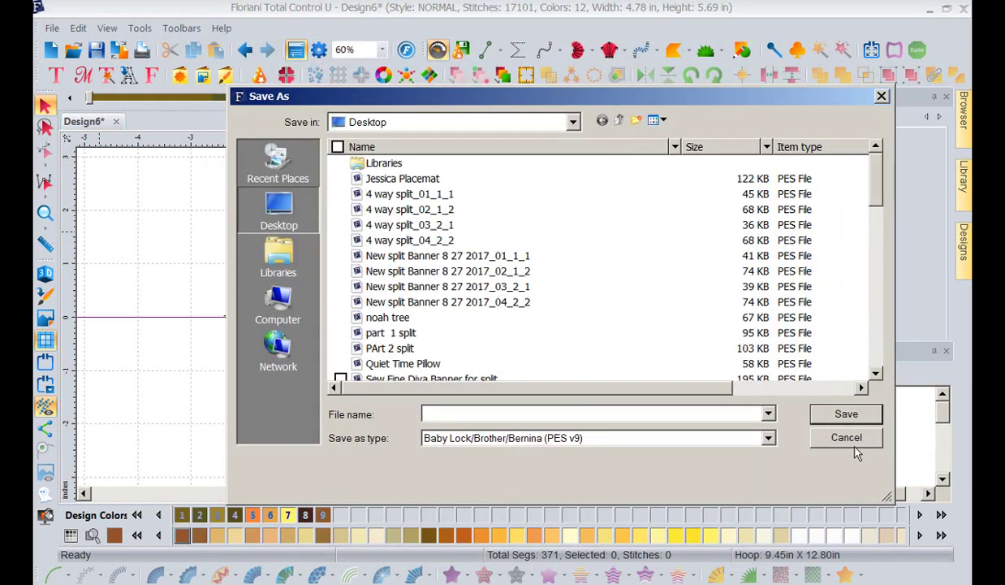
# Cancel the Save As dialog, keeping the Save2Sew fabric-prep steps in the design notes.
pyautogui.click(832, 437)
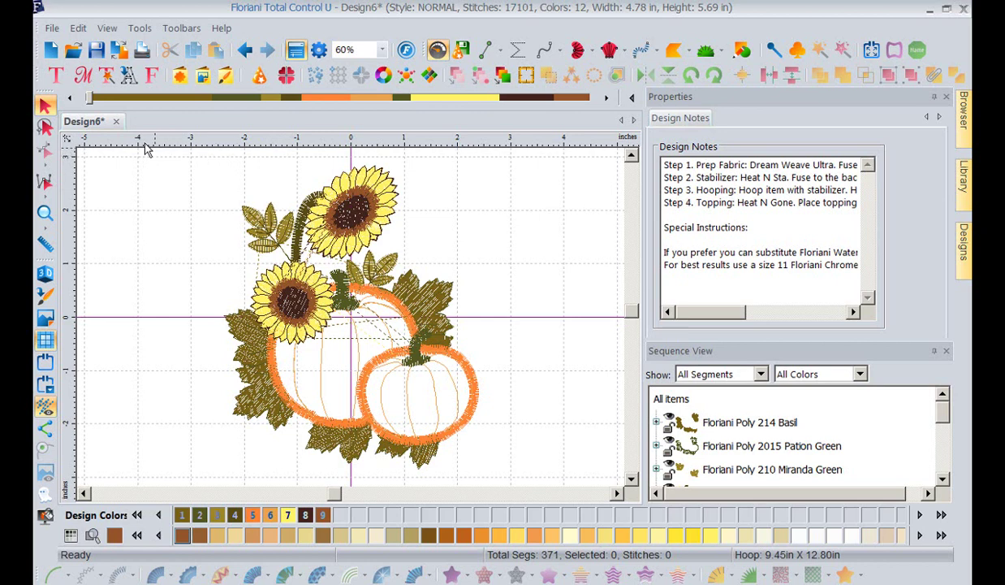
pyautogui.click(52, 29)
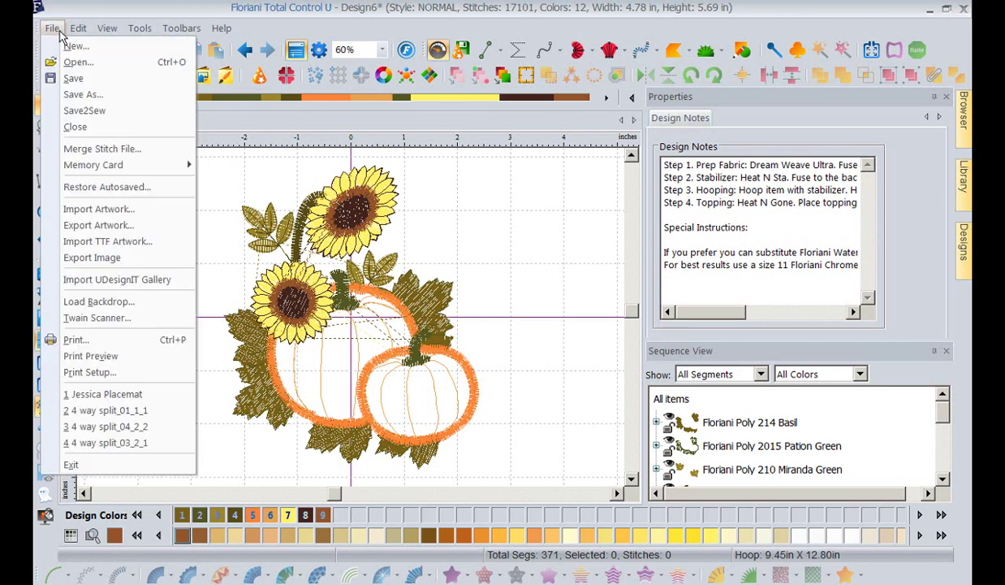
# Show Design6's print preview with the design notes included beneath the design.
pyautogui.click(97, 356)
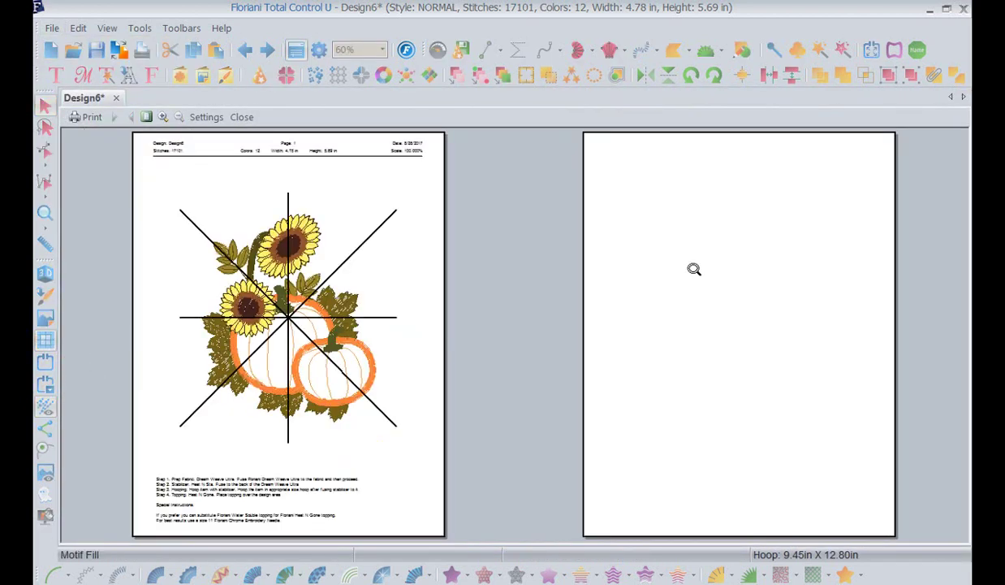
pyautogui.click(204, 115)
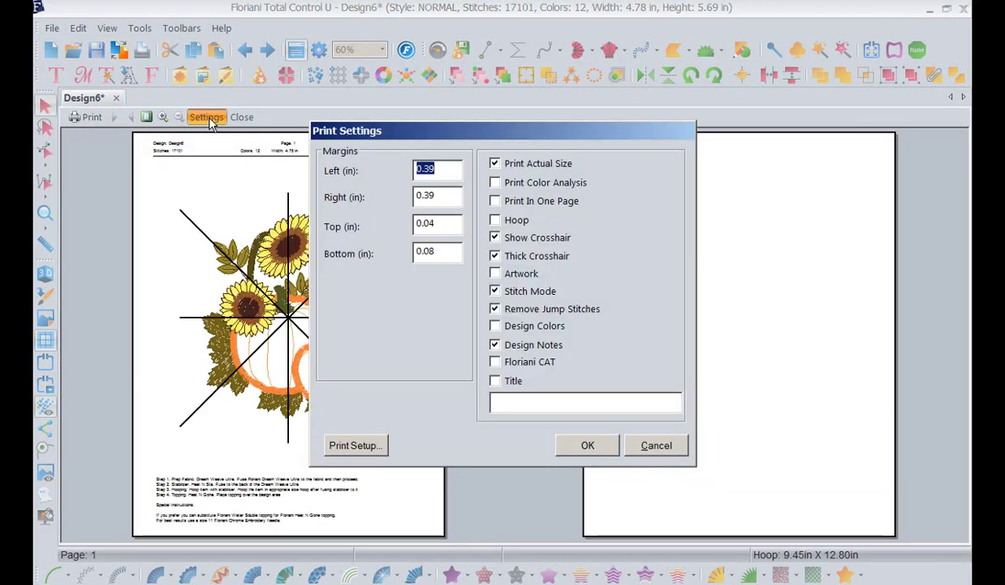
pyautogui.click(495, 345)
pyautogui.click(495, 345)
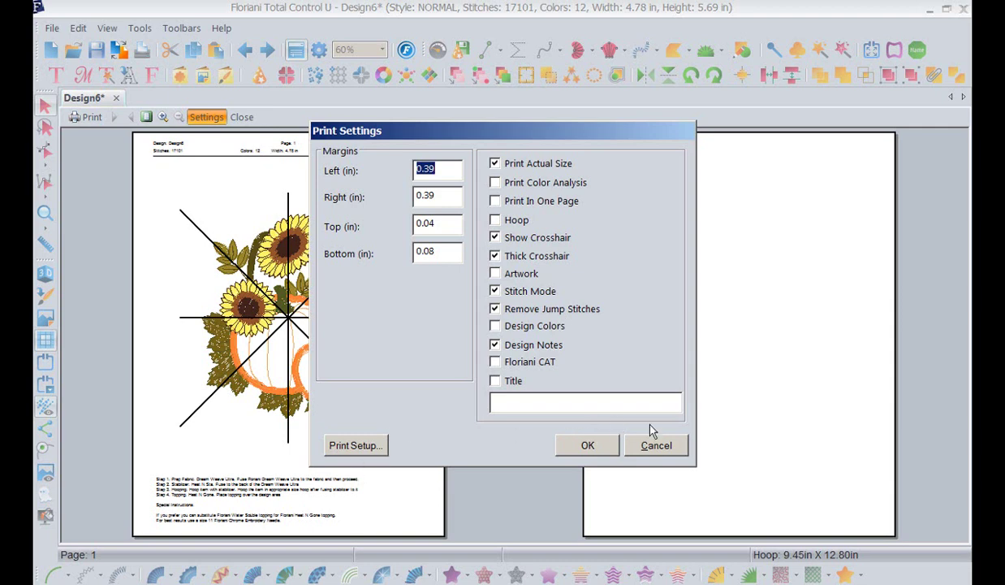
pyautogui.click(645, 444)
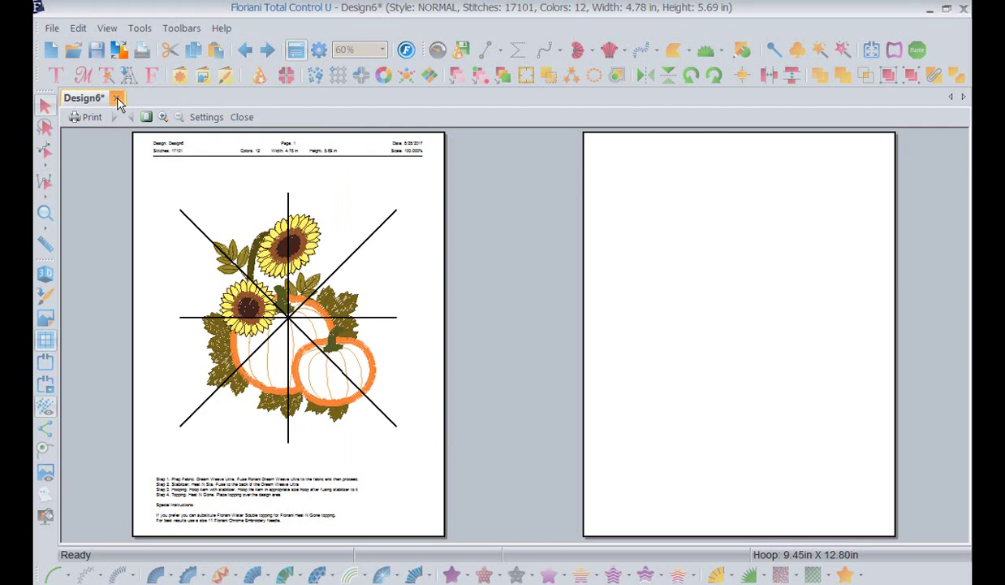
# Close the preview and Design6 without saving changes, then create the blank Design7.
pyautogui.click(118, 98)
pyautogui.click(115, 121)
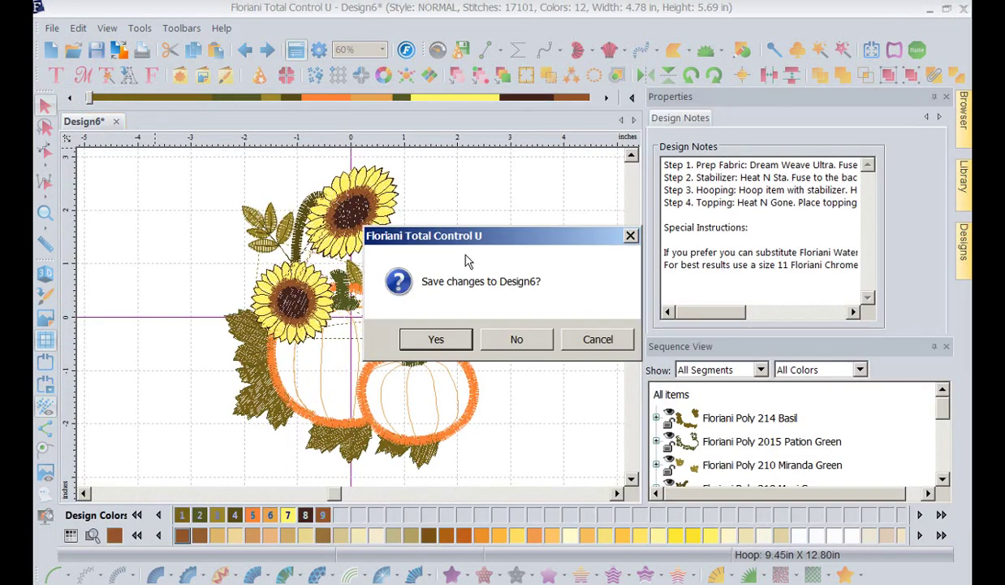
pyautogui.click(517, 340)
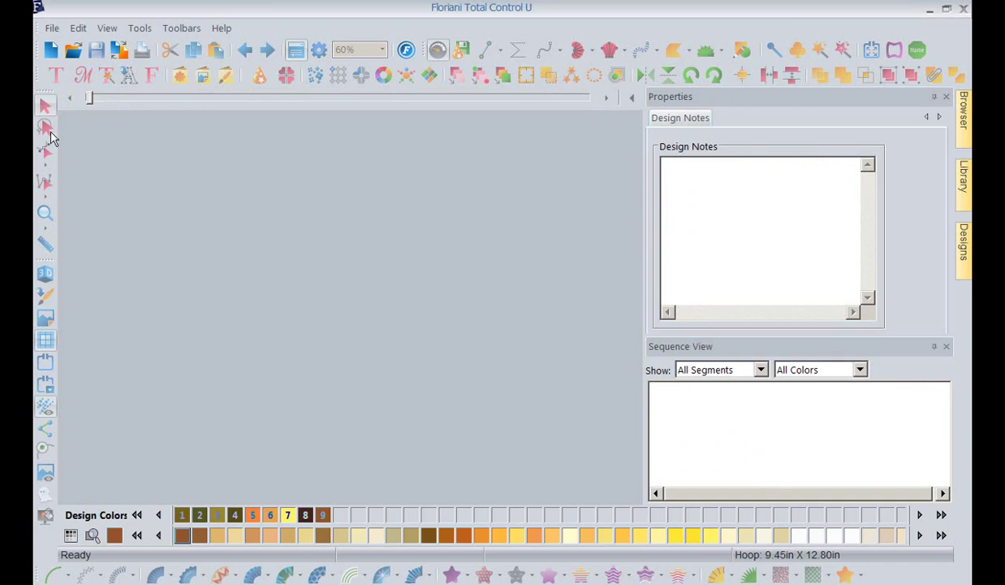
pyautogui.click(49, 50)
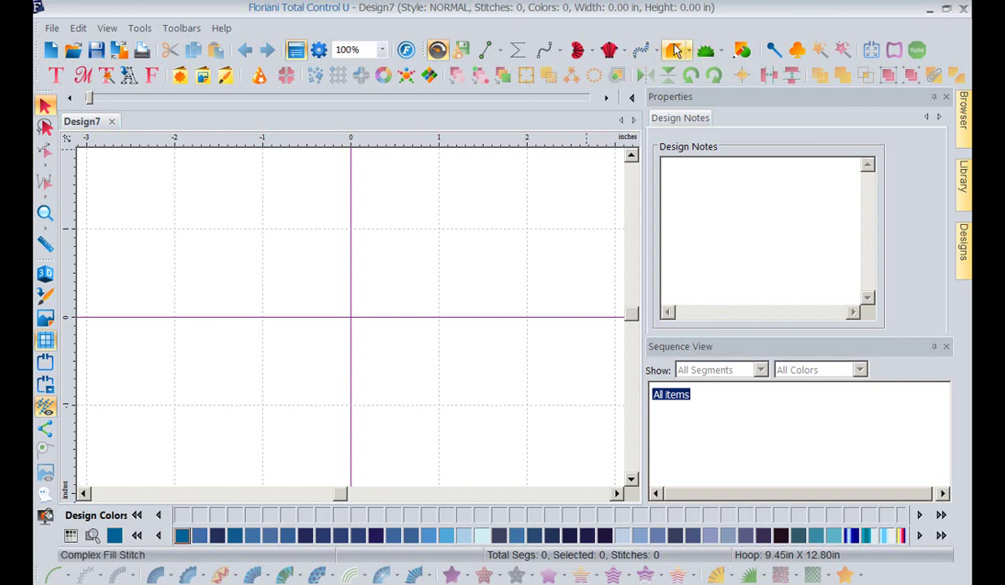
# Draw a small centred ellipse circle with Wave fill in Floriani Poly 8 Bermuda Pink.
pyautogui.click(741, 52)
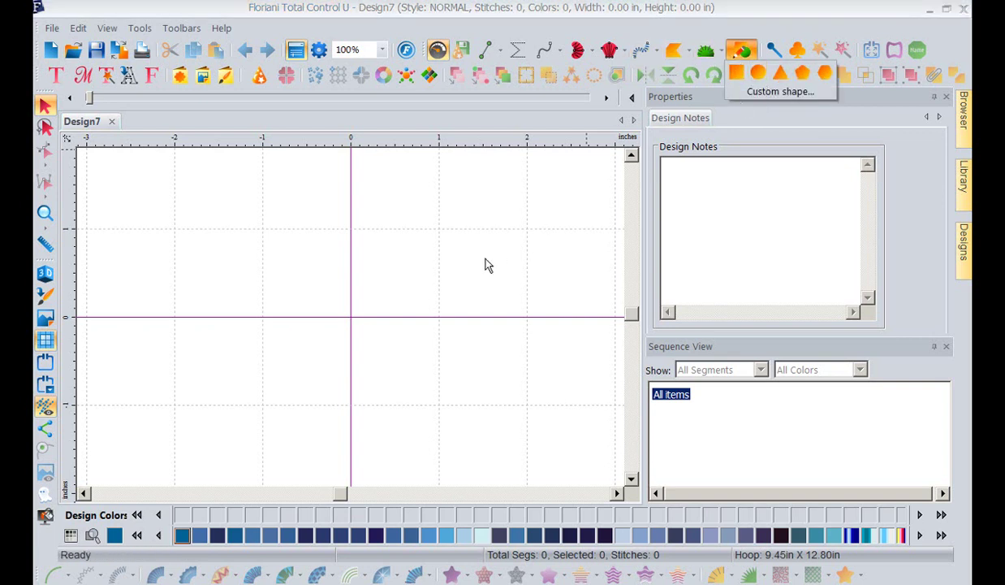
pyautogui.click(758, 76)
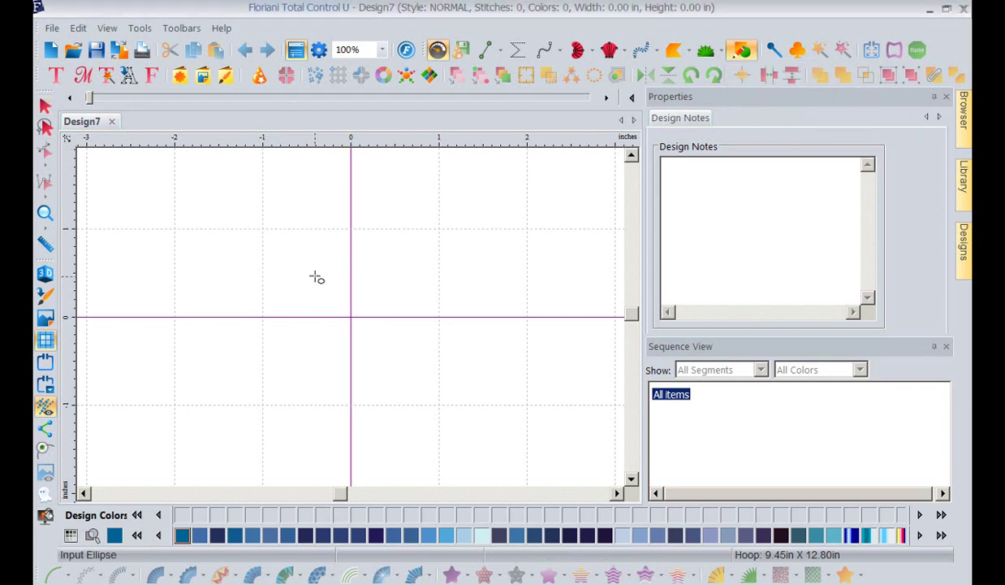
pyautogui.moveTo(333, 293); pyautogui.dragTo(384, 341)
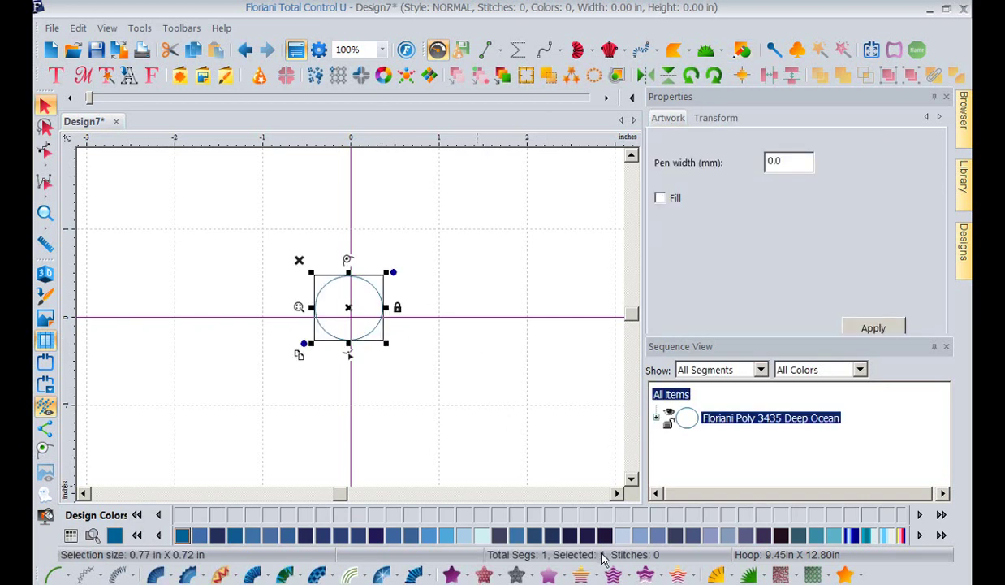
pyautogui.click(613, 575)
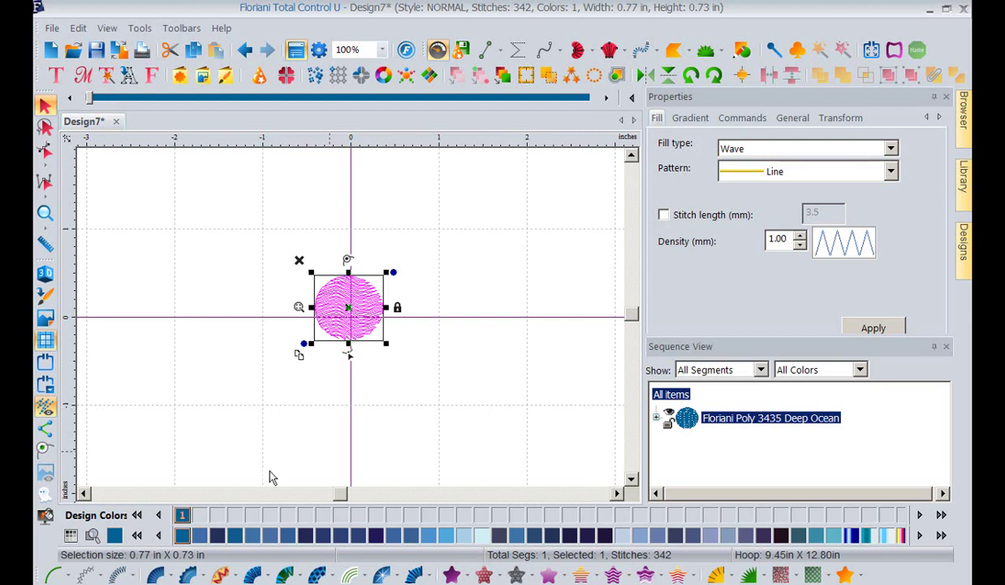
pyautogui.click(136, 534)
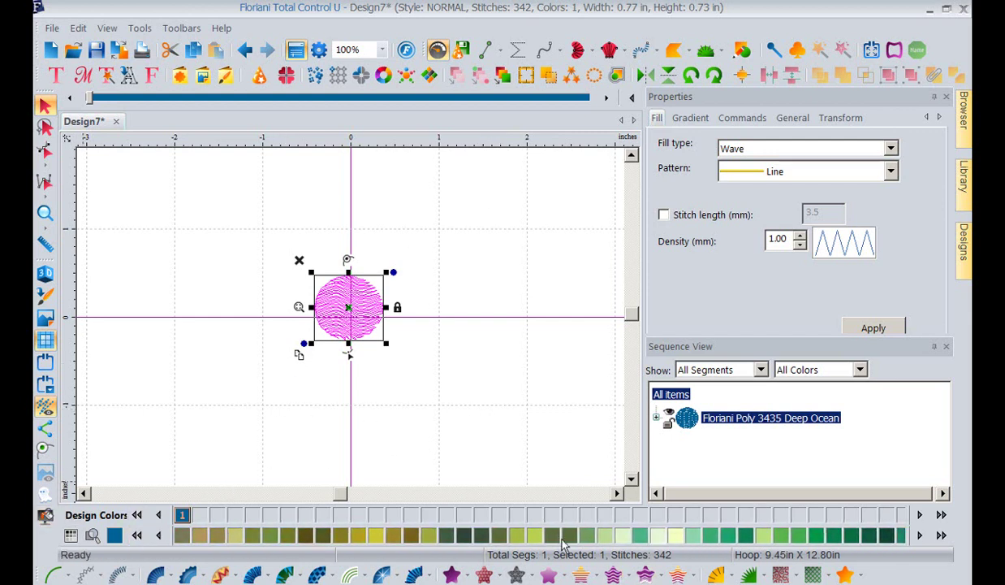
pyautogui.click(136, 535)
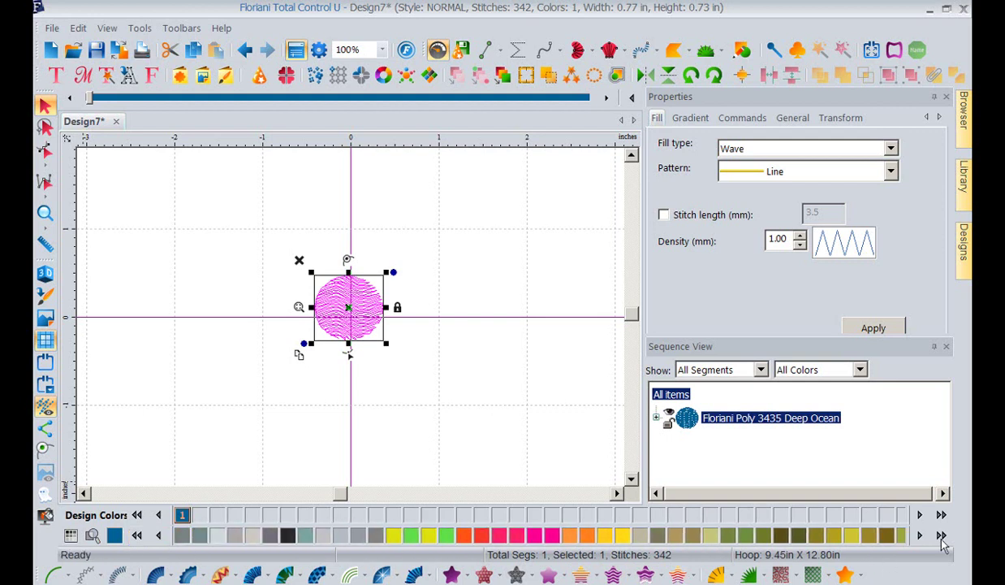
pyautogui.click(550, 535)
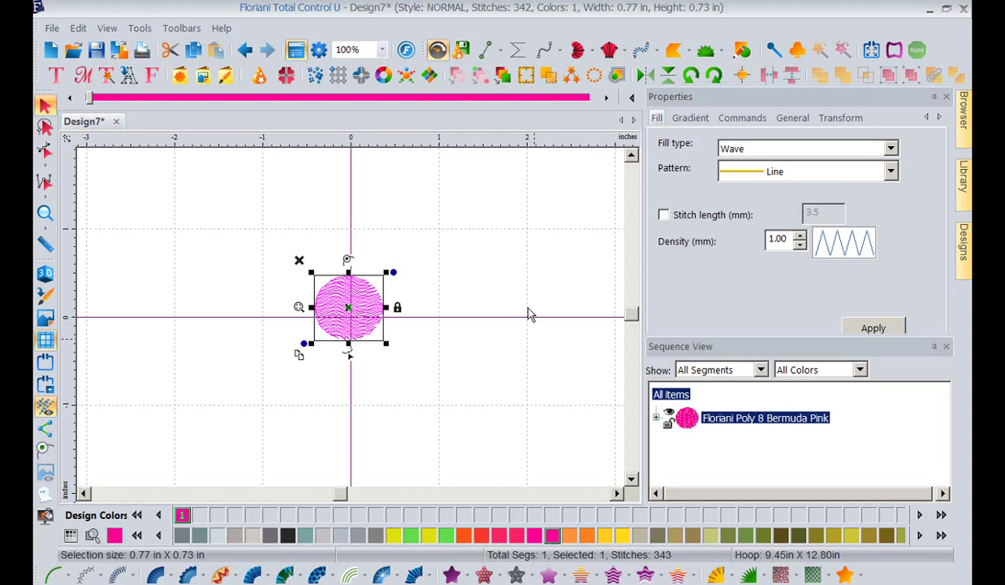
pyautogui.click(181, 289)
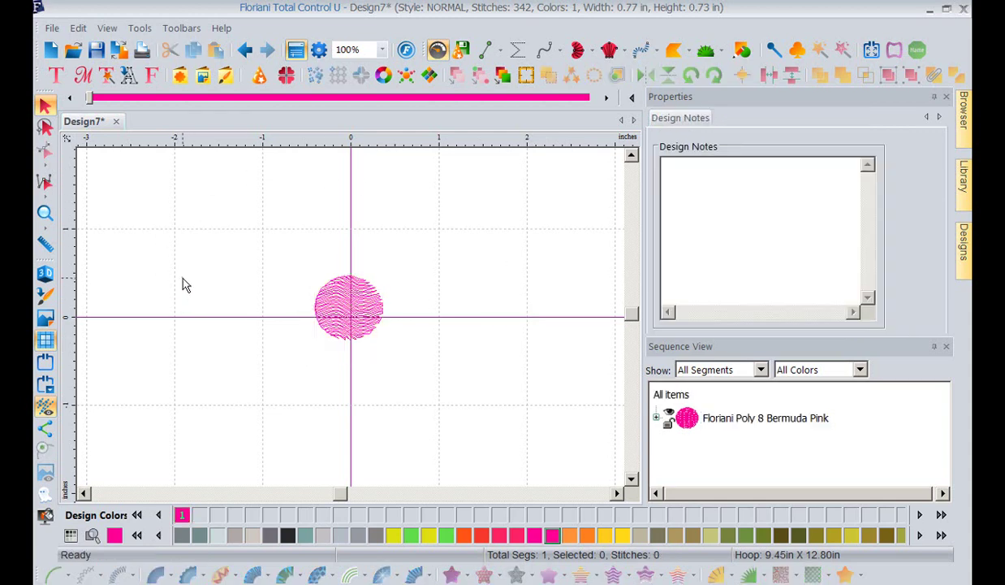
# Insert the orange_piece shape from the Custom Shapes library as a 4.72 in Viola fill.
pyautogui.click(182, 76)
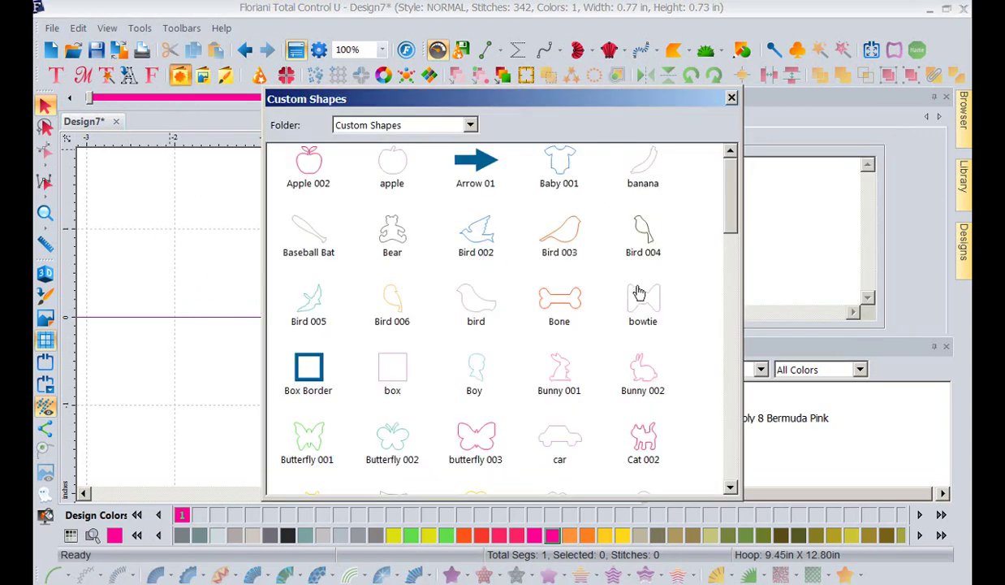
pyautogui.moveTo(733, 199); pyautogui.dragTo(730, 348)
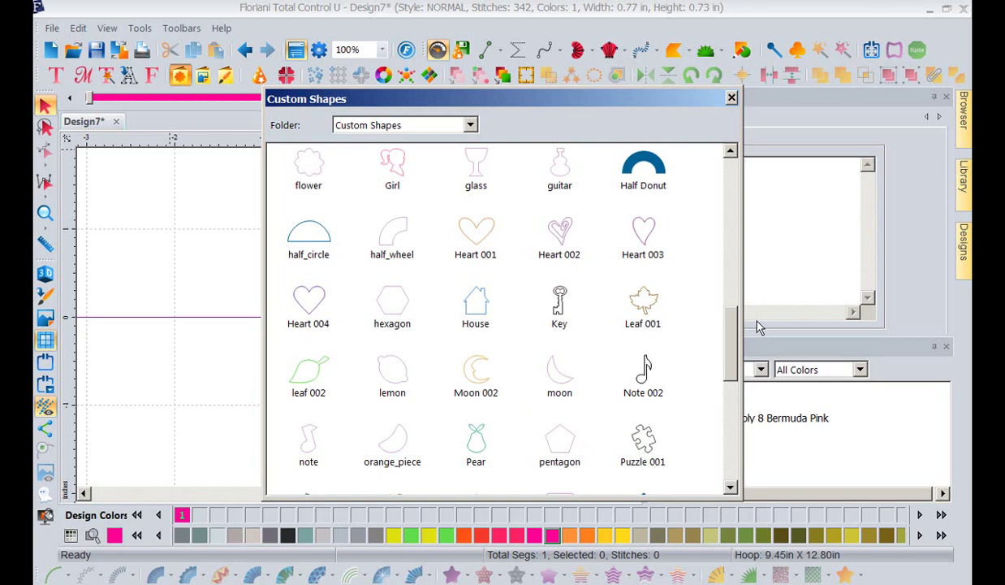
pyautogui.moveTo(733, 340)
pyautogui.mouseDown()
pyautogui.moveTo(729, 461)
pyautogui.moveTo(726, 357)
pyautogui.mouseUp()
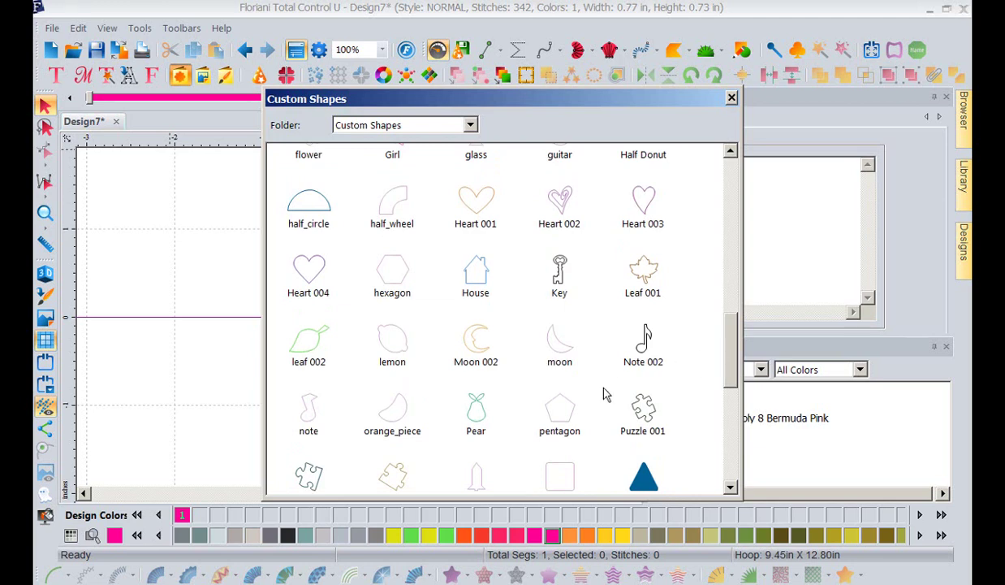
pyautogui.doubleClick(393, 411)
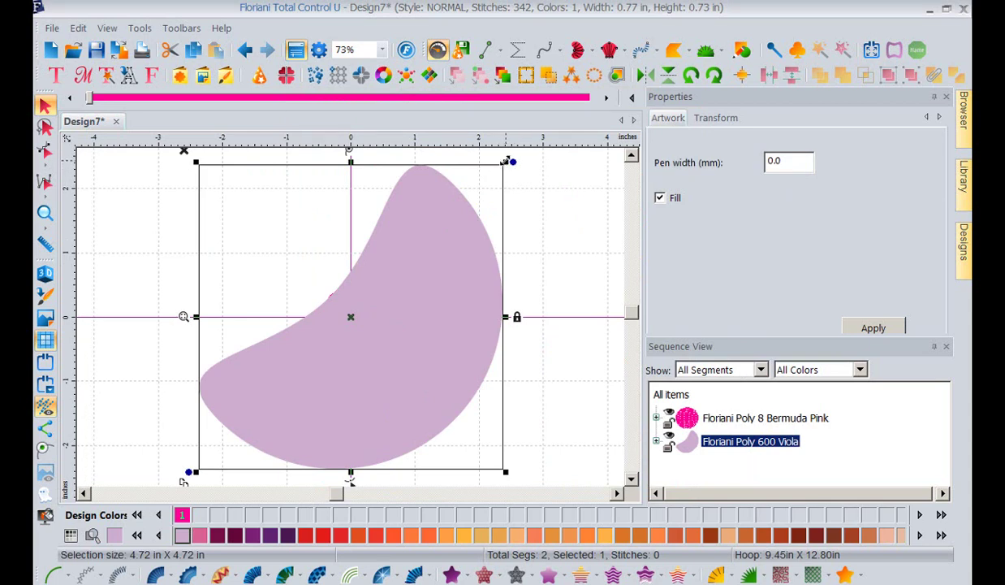
# Shrink the shape to about a third, turn it sideways, mirror it and set it right of the circle.
pyautogui.moveTo(503, 162); pyautogui.dragTo(291, 362)
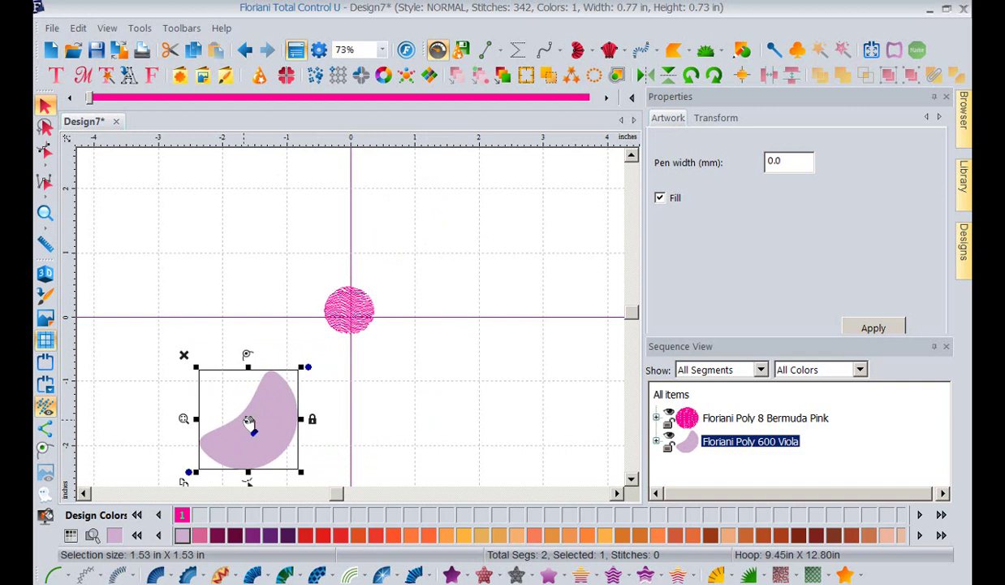
pyautogui.moveTo(248, 421); pyautogui.dragTo(289, 366)
pyautogui.moveTo(345, 311); pyautogui.dragTo(344, 357)
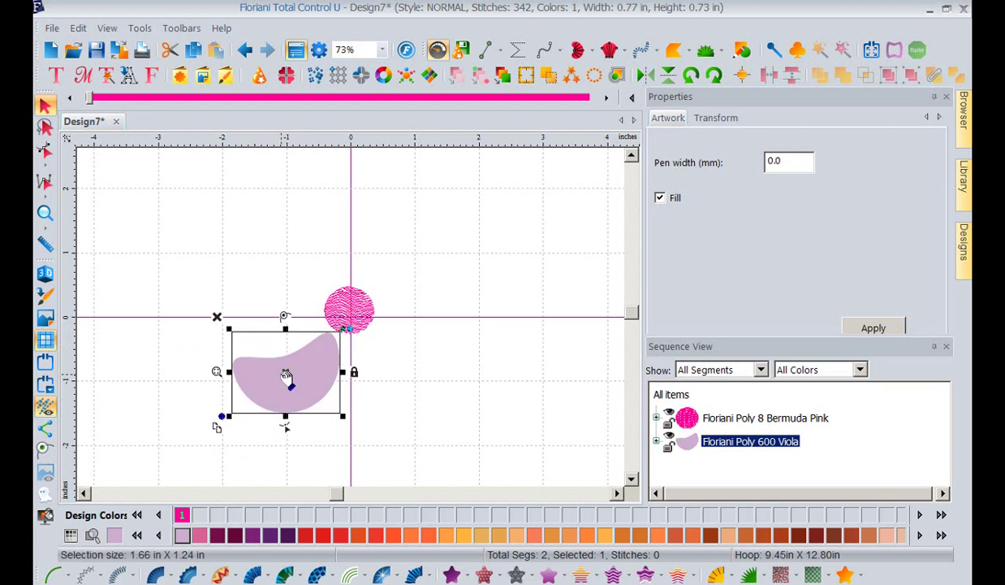
pyautogui.moveTo(287, 375); pyautogui.dragTo(285, 373)
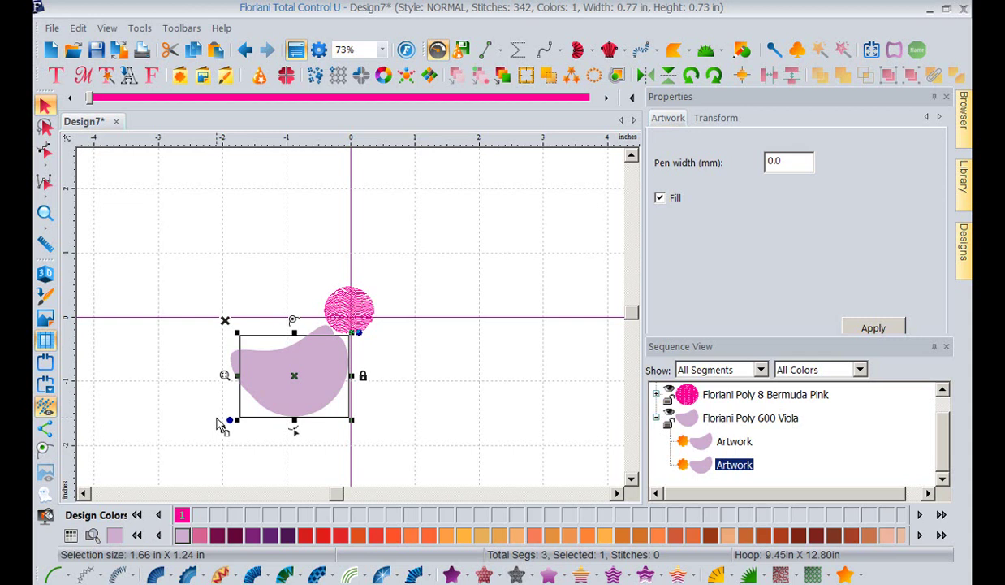
pyautogui.click(650, 77)
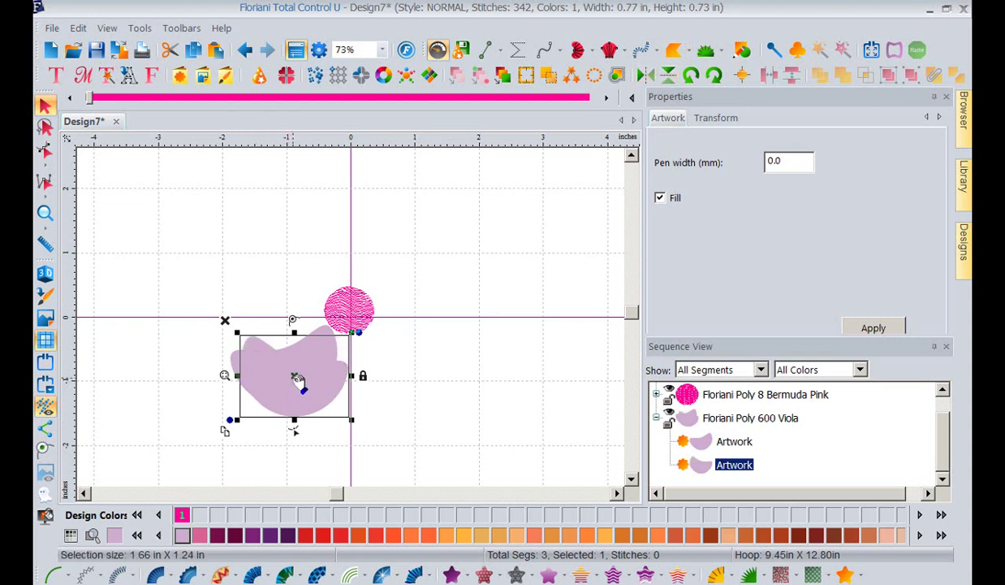
pyautogui.moveTo(298, 378); pyautogui.dragTo(416, 374)
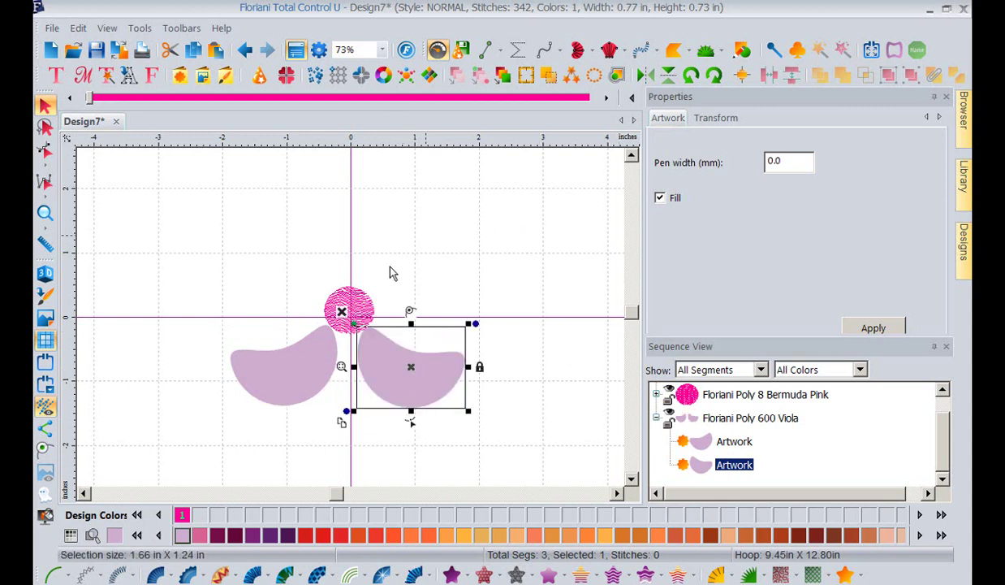
# Duplicate the petal, tilt the copy about 20 degrees and place it beside the circle.
pyautogui.hotkey('ctrl', 'd')
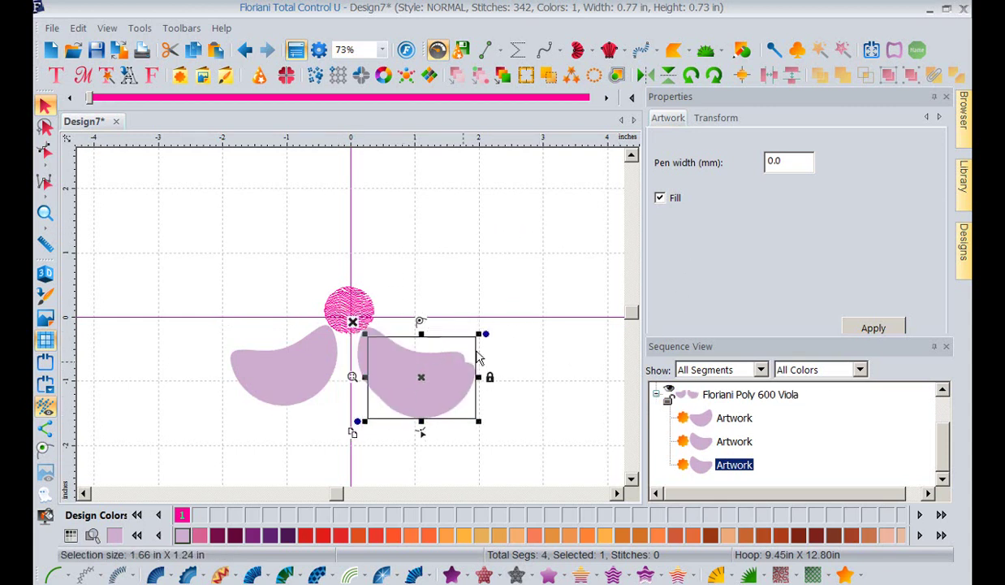
pyautogui.moveTo(427, 381); pyautogui.dragTo(439, 321)
pyautogui.moveTo(498, 273); pyautogui.dragTo(416, 226)
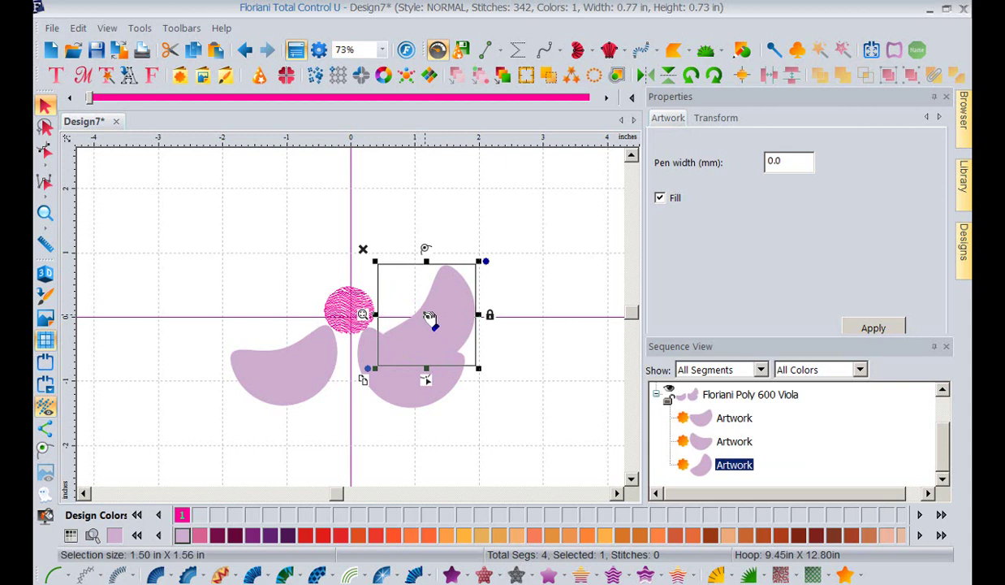
pyautogui.moveTo(430, 317); pyautogui.dragTo(429, 288)
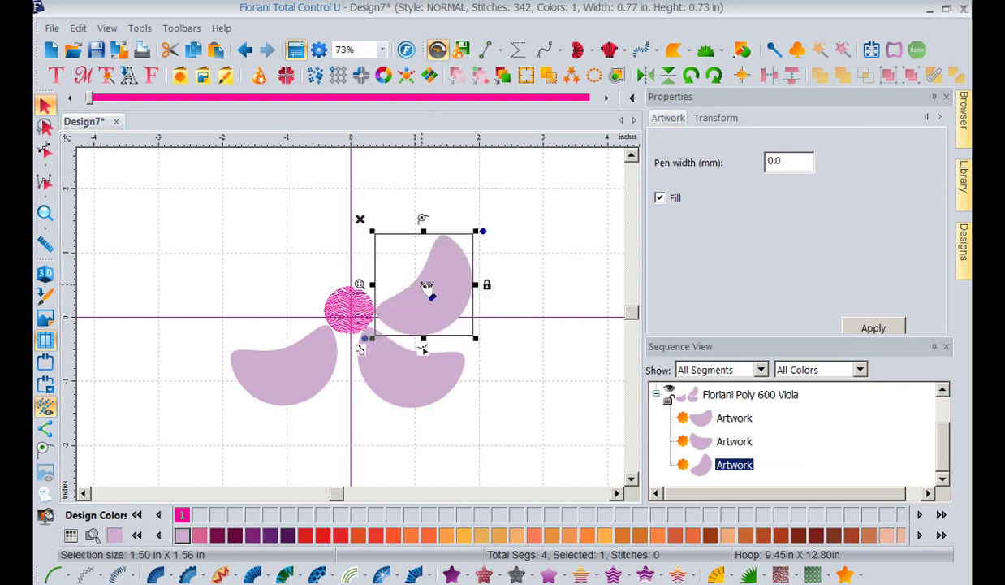
# Add another petal copy rotated about 34 degrees into the top gap above the centre.
pyautogui.click(362, 352)
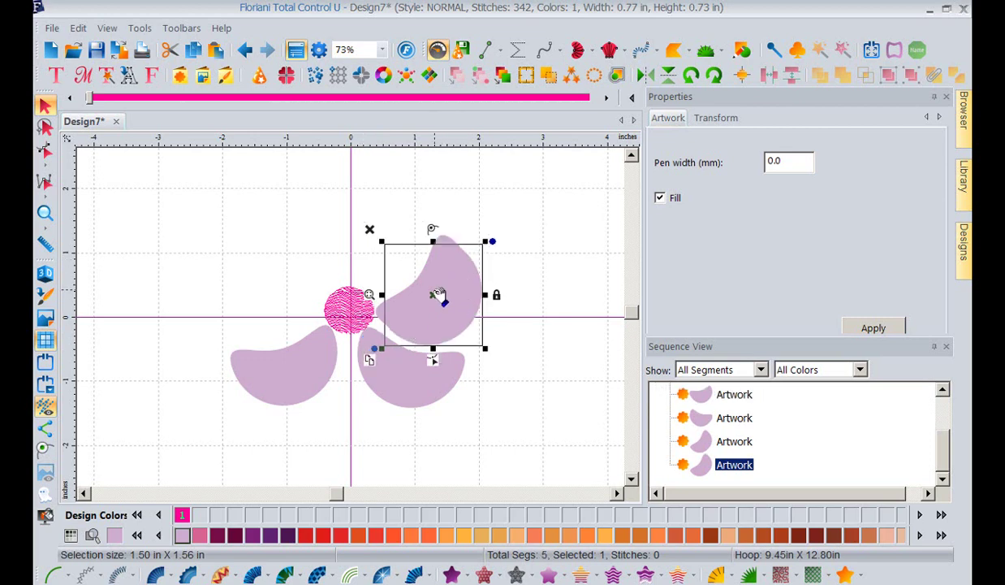
pyautogui.moveTo(438, 300); pyautogui.dragTo(414, 254)
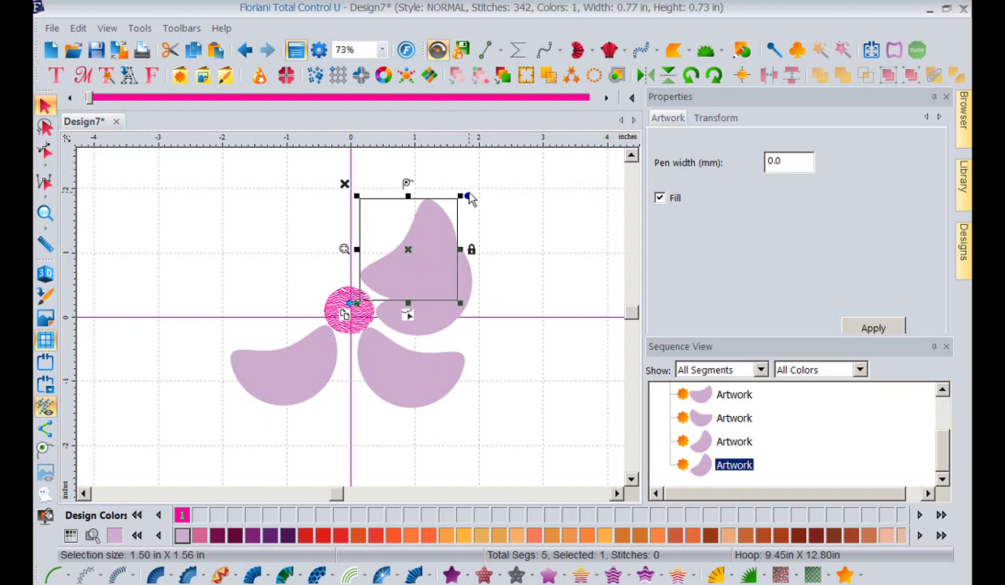
pyautogui.moveTo(468, 196); pyautogui.dragTo(427, 193)
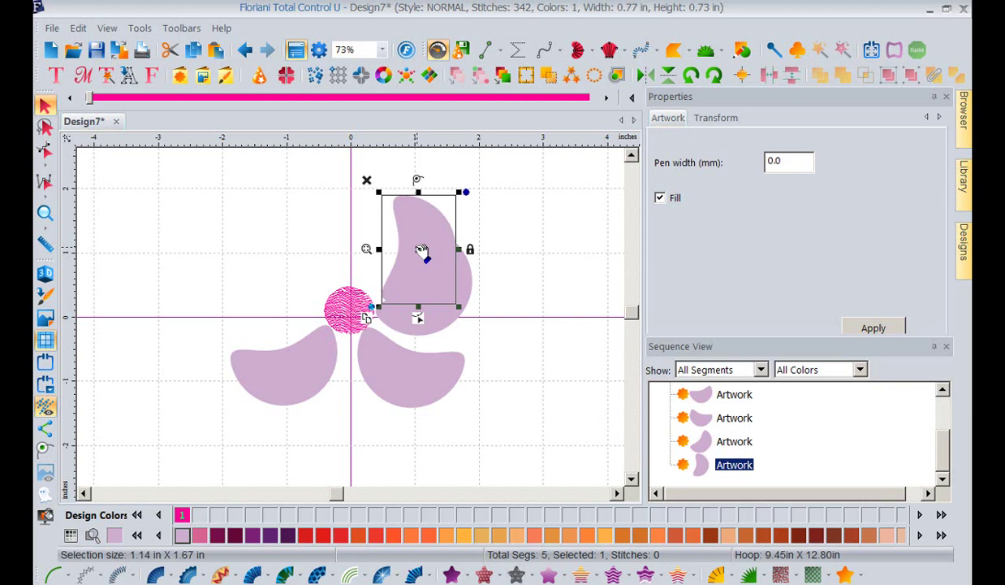
pyautogui.moveTo(420, 248); pyautogui.dragTo(390, 233)
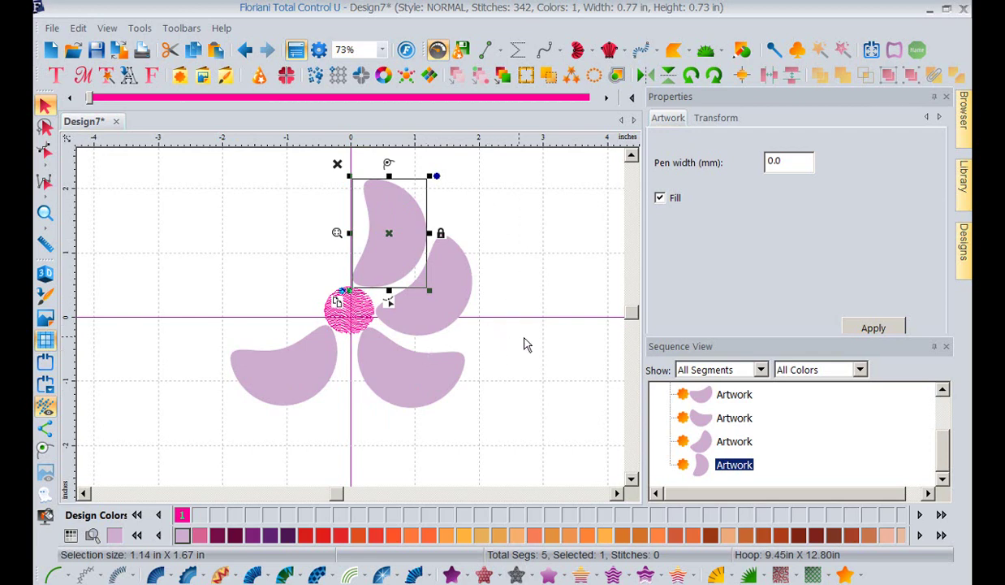
# Give the bottom-left petal a Standard Fill and switch on the realistic 3D stitch view.
pyautogui.click(534, 248)
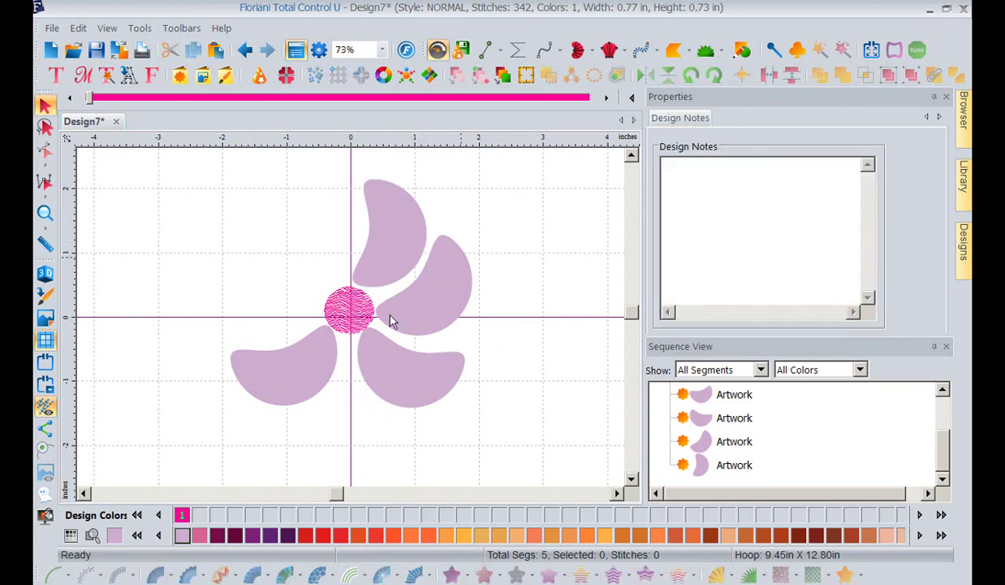
pyautogui.click(315, 387)
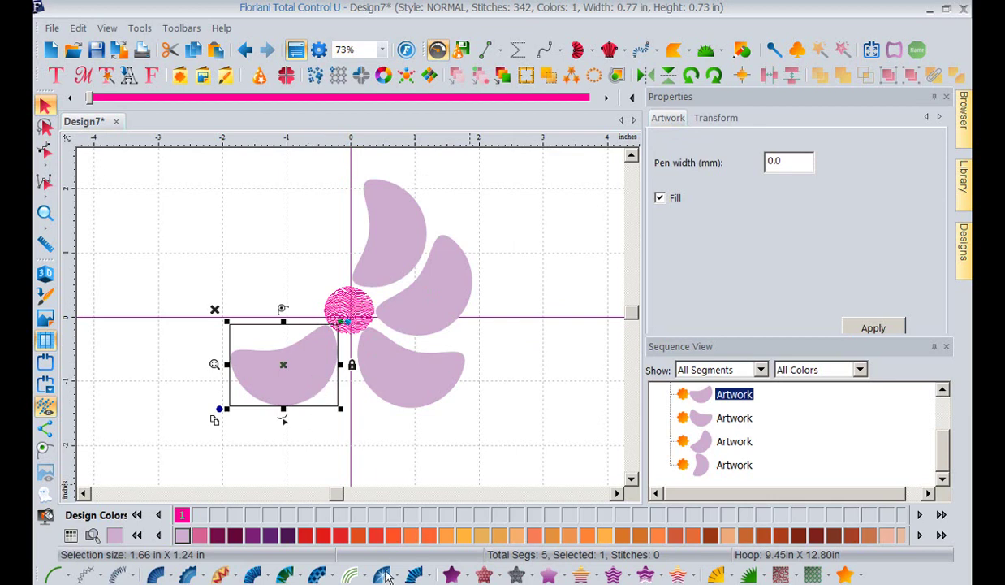
pyautogui.click(451, 575)
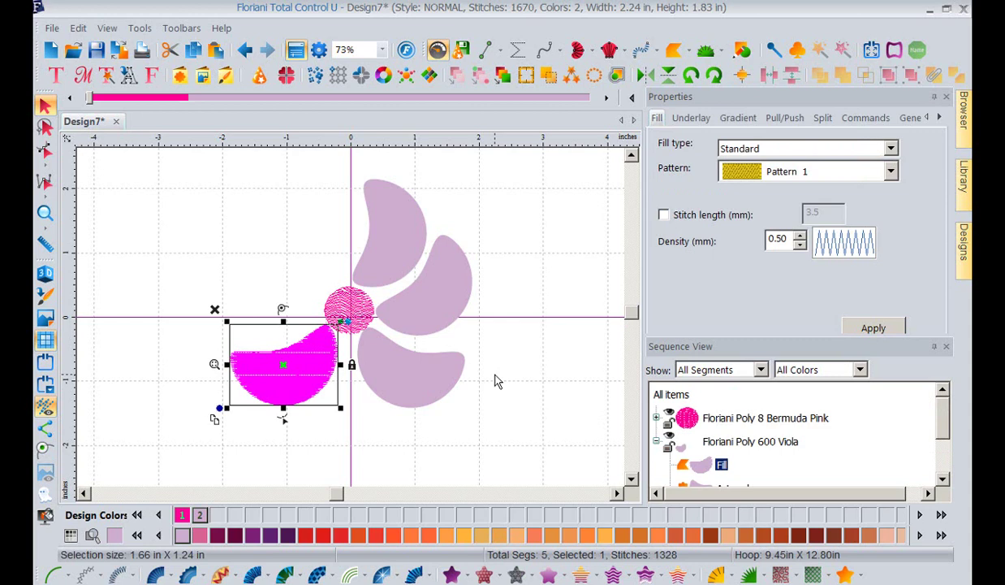
pyautogui.click(292, 192)
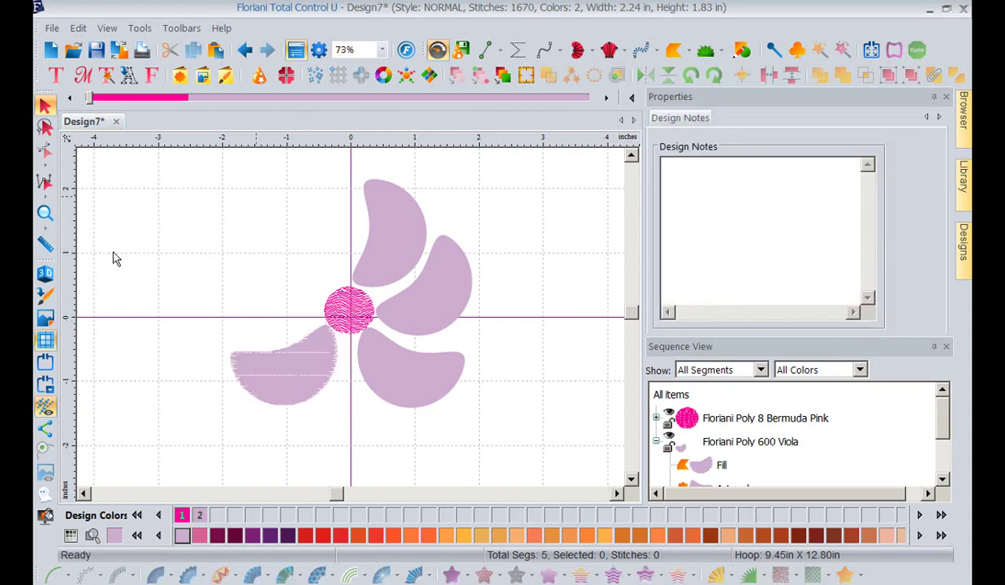
pyautogui.click(45, 275)
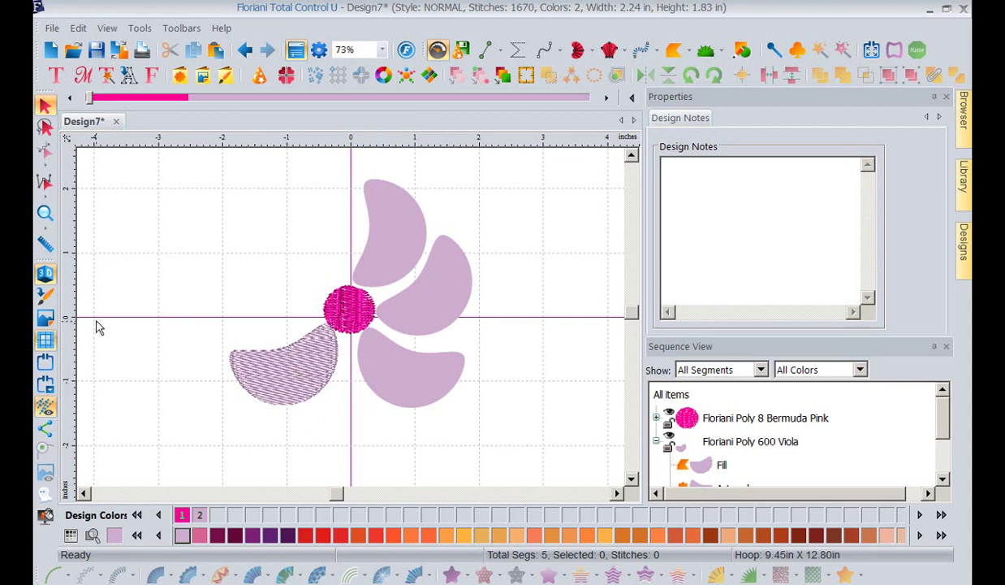
# Make the stitched left petal's left outline node a sharp corner.
pyautogui.click(283, 378)
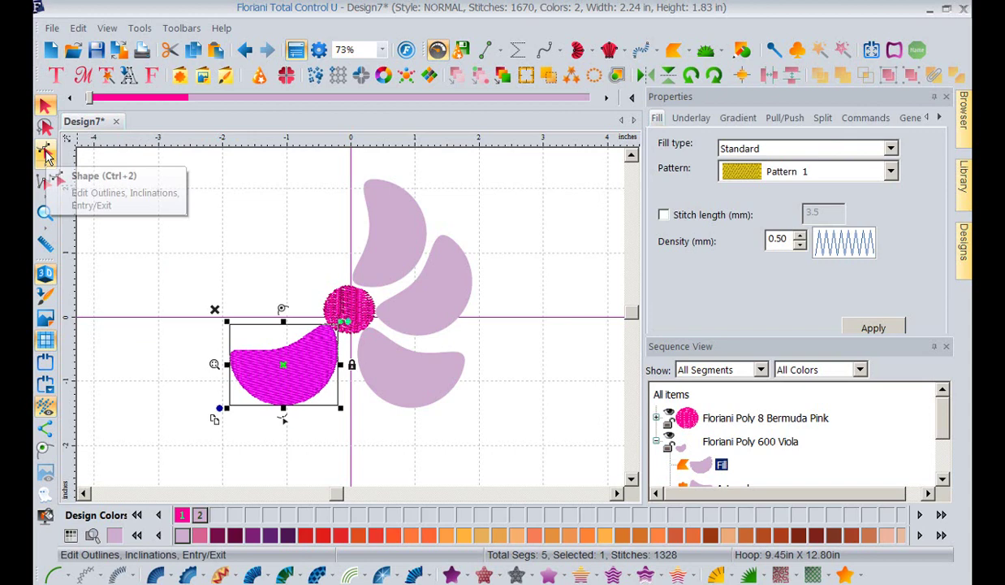
pyautogui.click(45, 154)
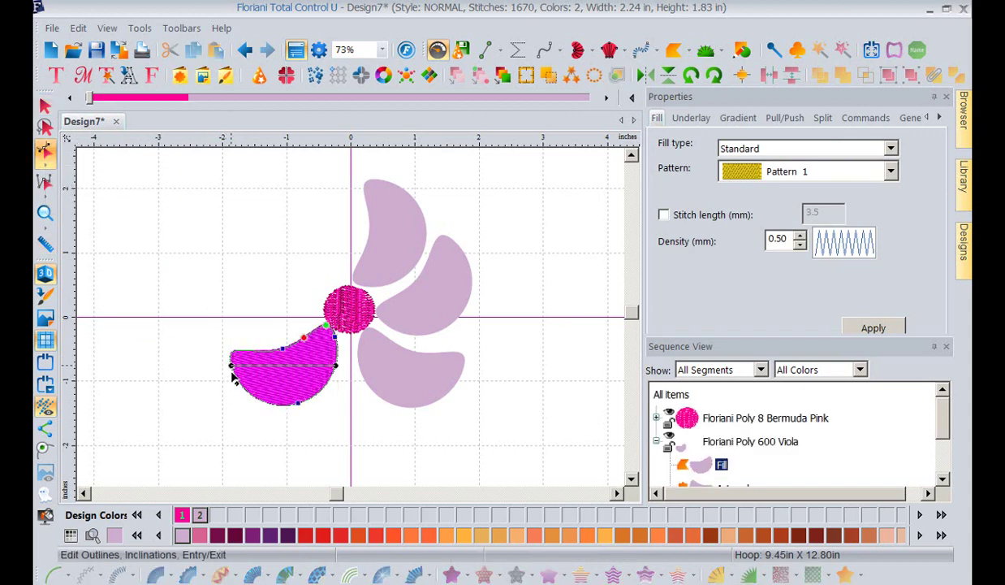
pyautogui.click(231, 368)
pyautogui.press('space')
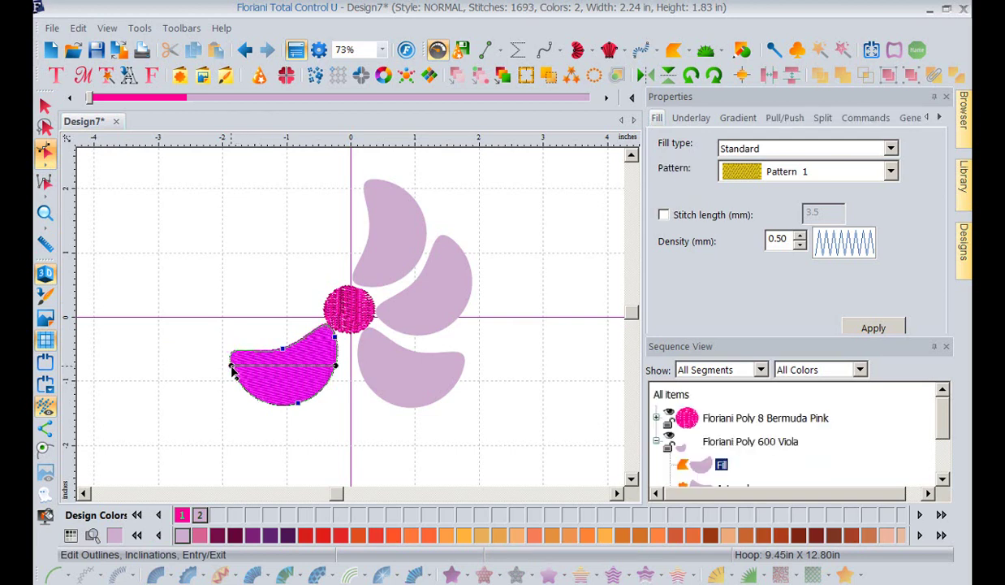
# Tilt the petal's stitch inclination line diagonally and regenerate the fill stitches.
pyautogui.rightClick(271, 354)
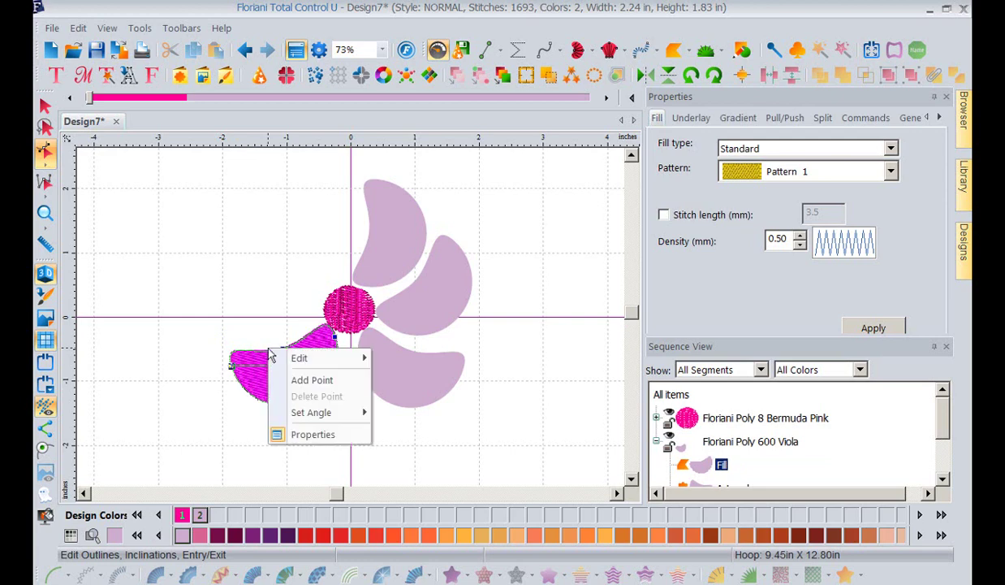
pyautogui.moveTo(351, 359)
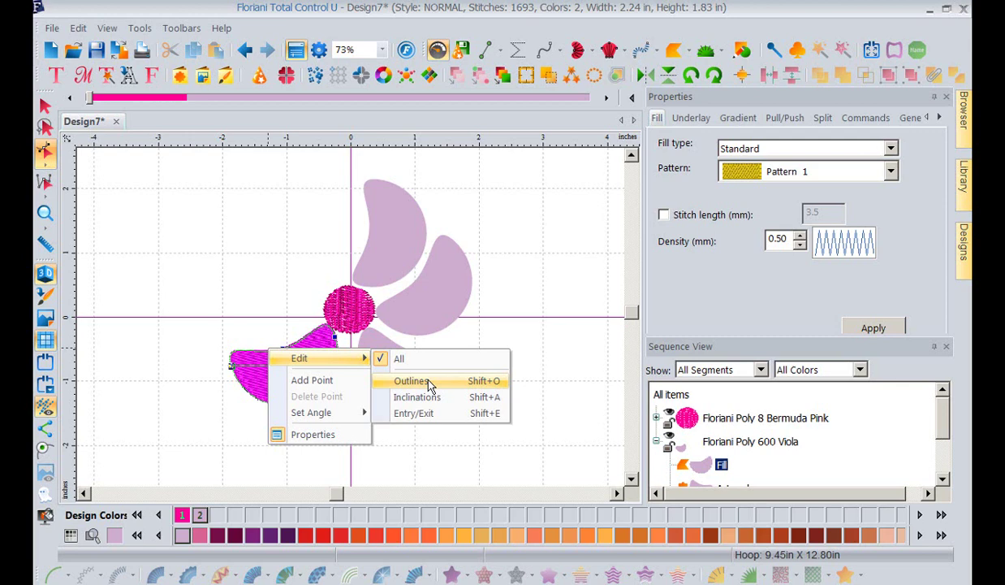
pyautogui.click(428, 404)
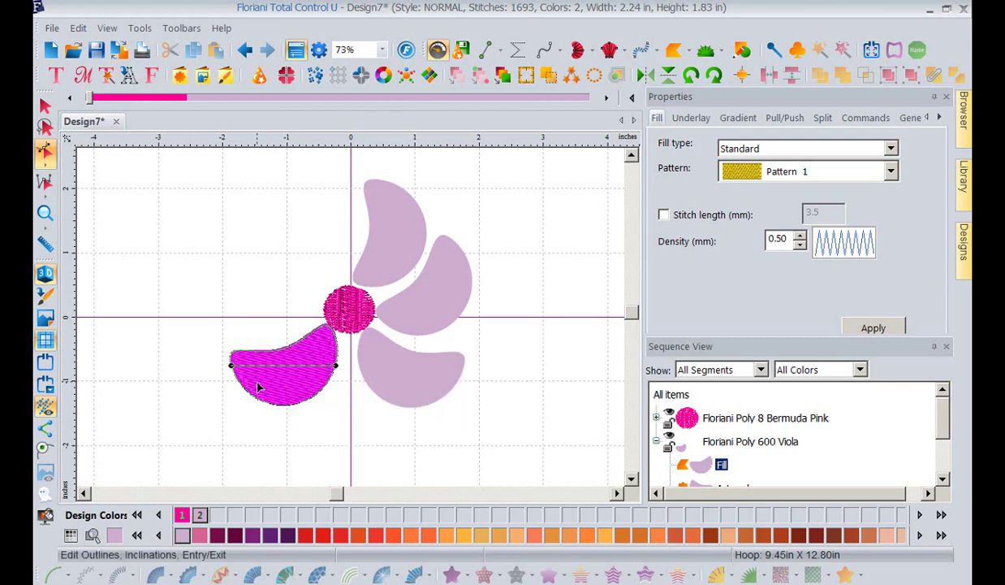
pyautogui.click(231, 367)
pyautogui.moveTo(339, 364); pyautogui.dragTo(335, 339)
pyautogui.moveTo(231, 367); pyautogui.dragTo(252, 407)
pyautogui.moveTo(338, 344); pyautogui.dragTo(332, 338)
pyautogui.press('Return')
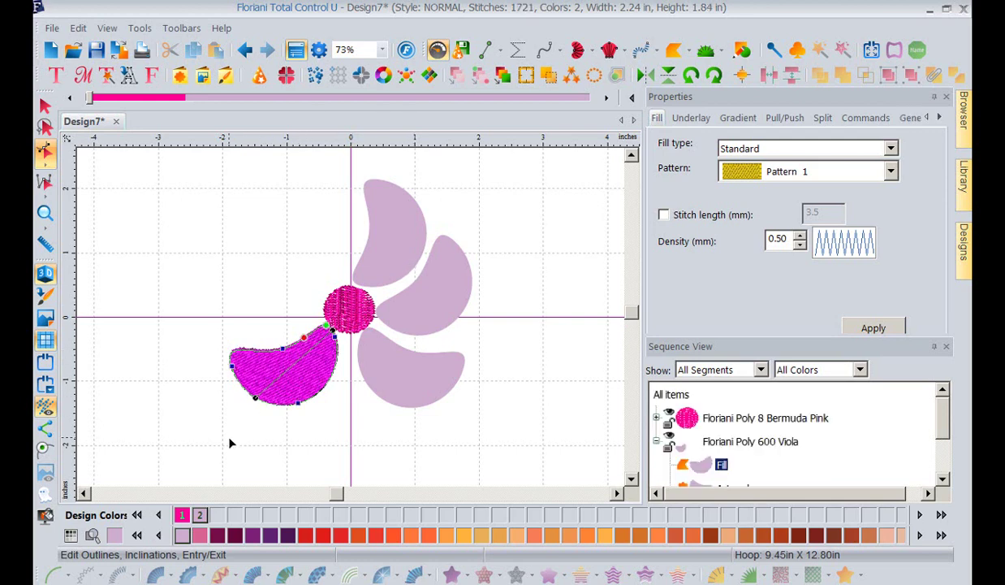
pyautogui.click(197, 268)
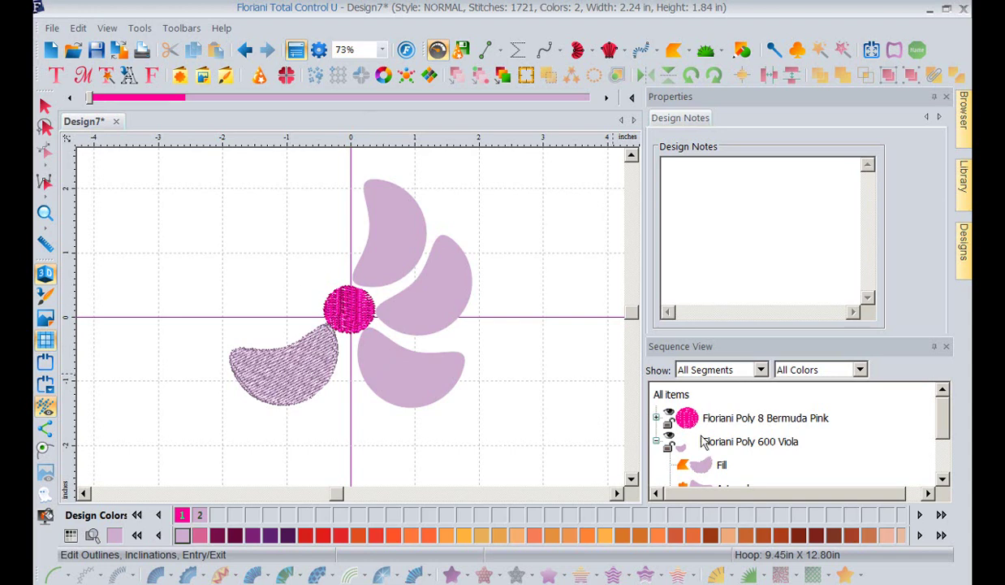
# Select the lower-left petal's Fill and Artwork rows in Sequence View.
pyautogui.click(702, 475)
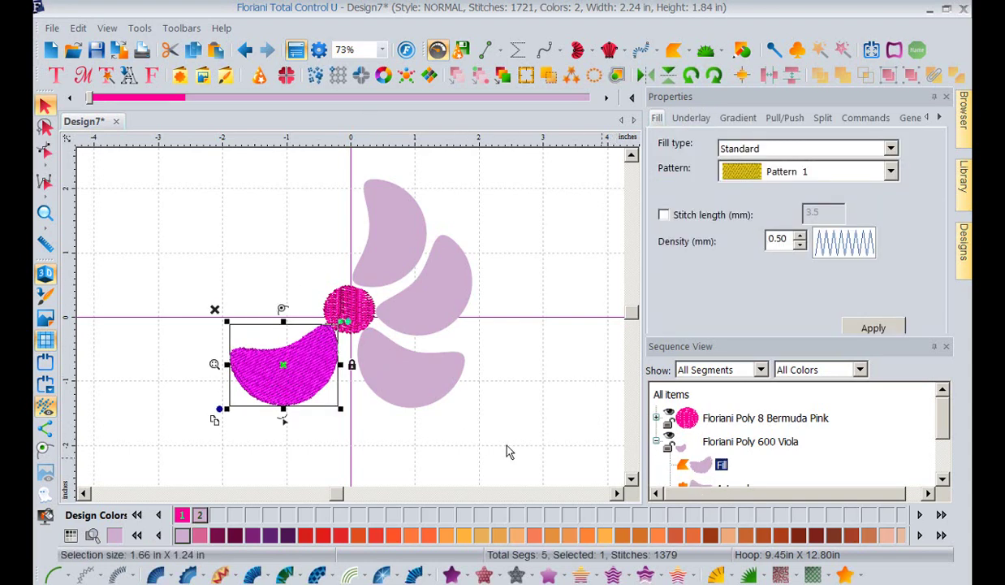
pyautogui.click(679, 484)
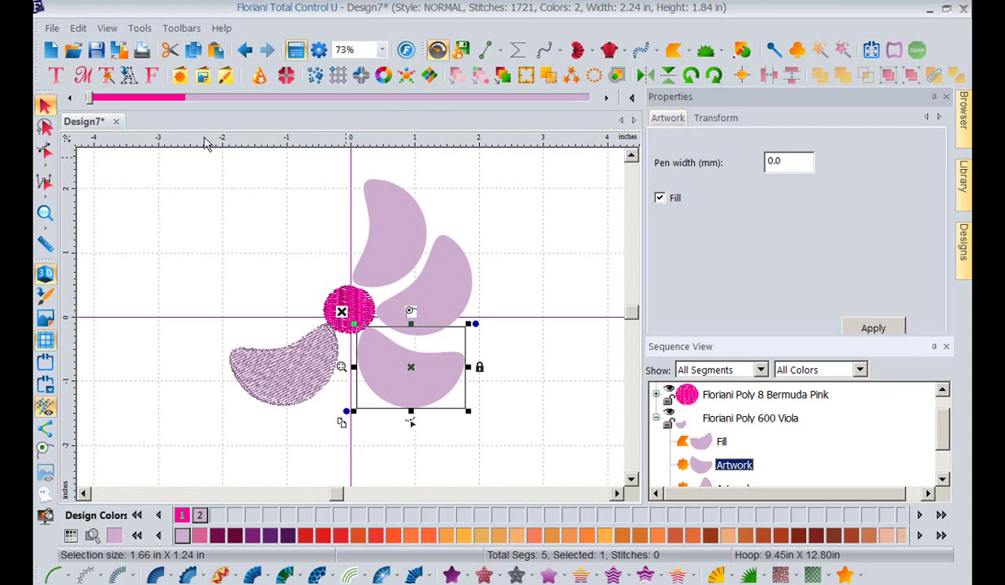
# Start a new design and place the green leaf 002 custom shape on it, then select it.
pyautogui.click(51, 51)
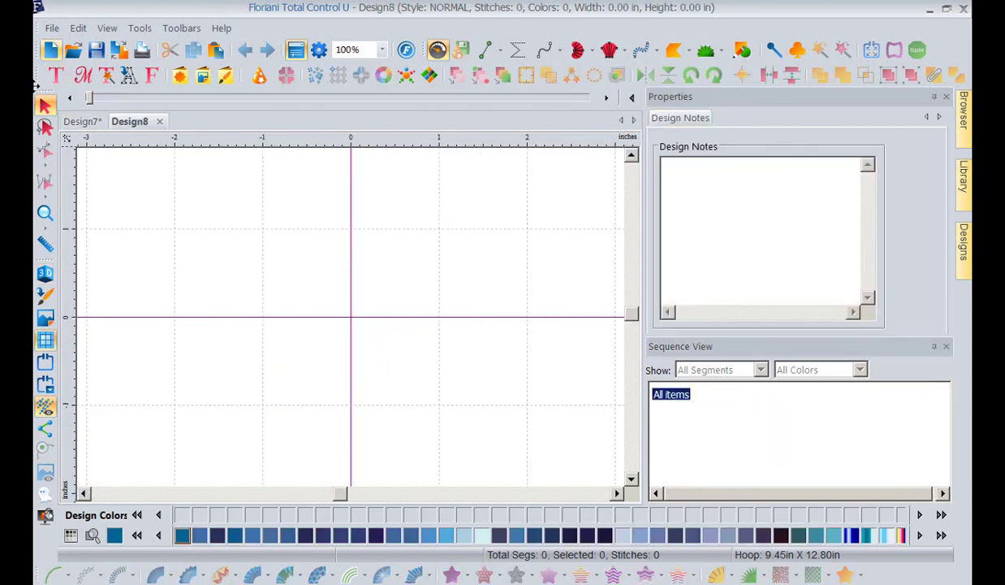
pyautogui.click(179, 75)
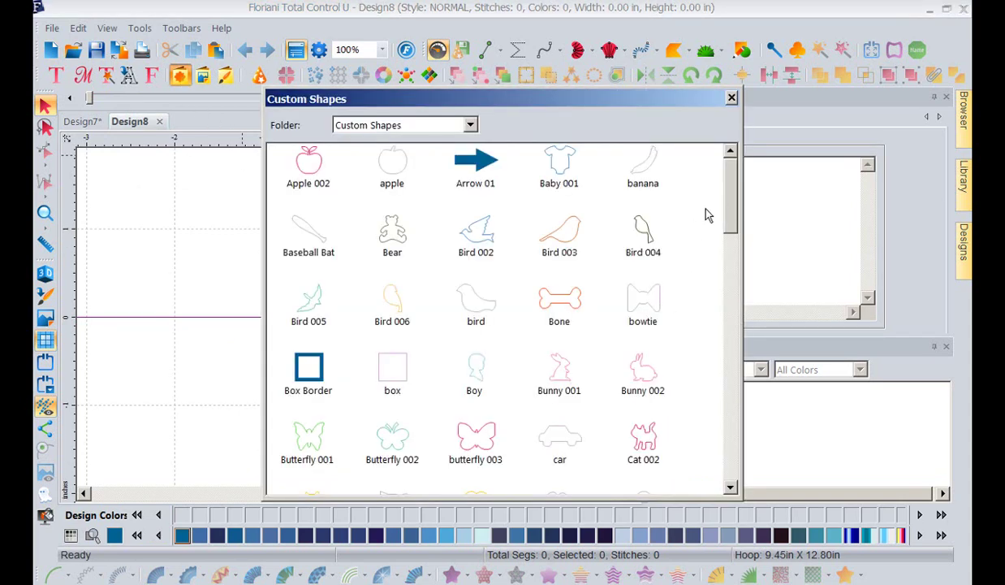
pyautogui.moveTo(733, 199); pyautogui.dragTo(735, 368)
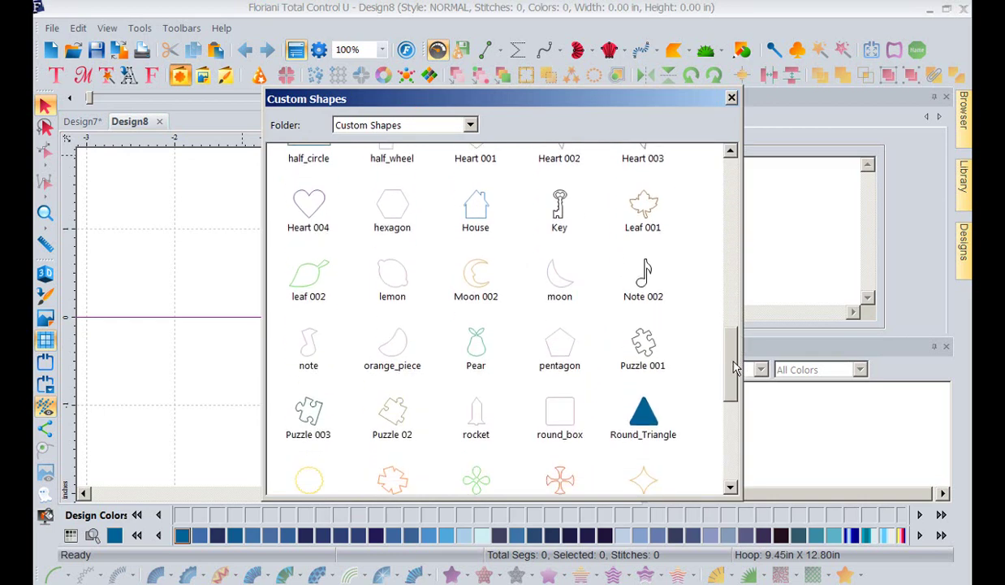
pyautogui.click(315, 284)
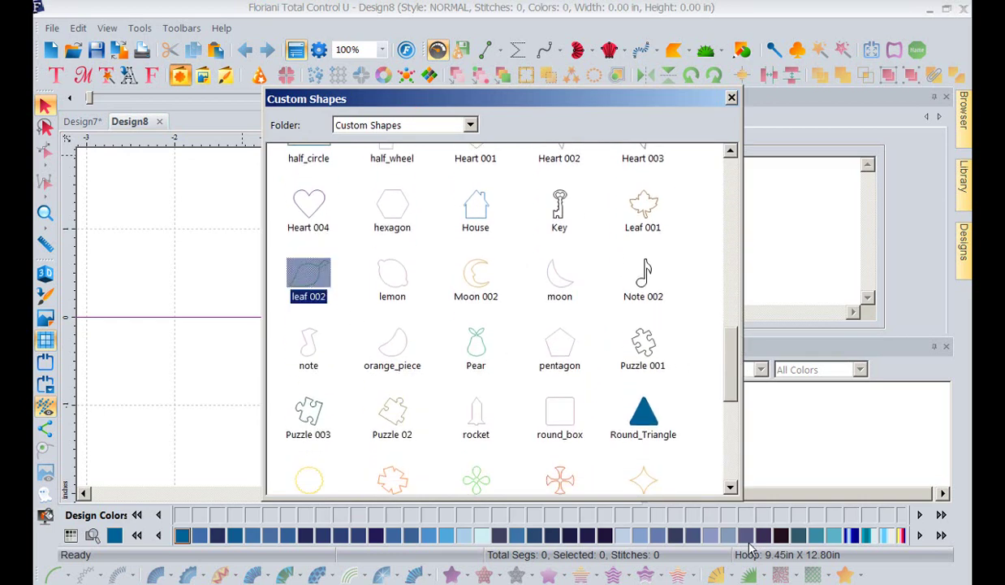
pyautogui.doubleClick(302, 281)
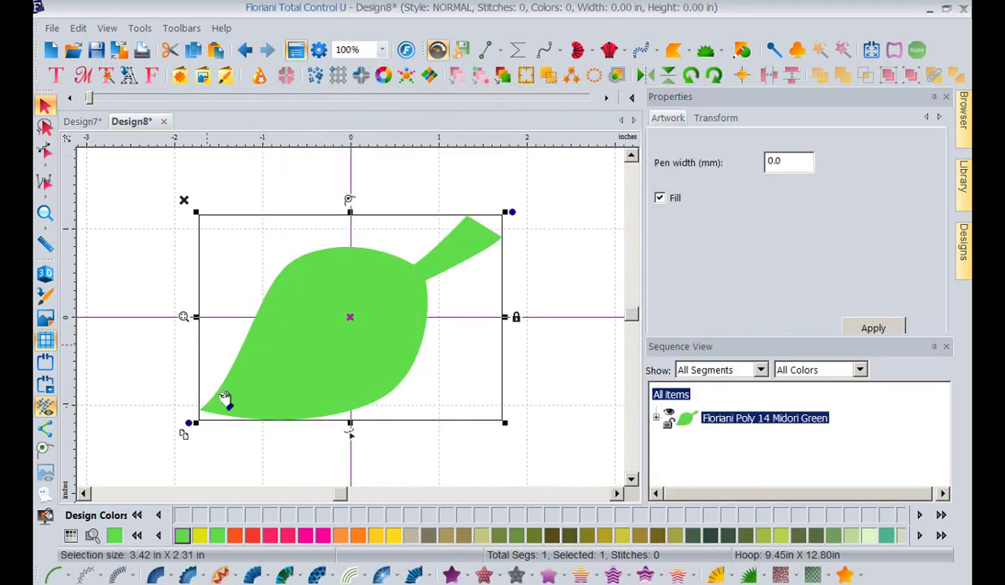
pyautogui.click(583, 333)
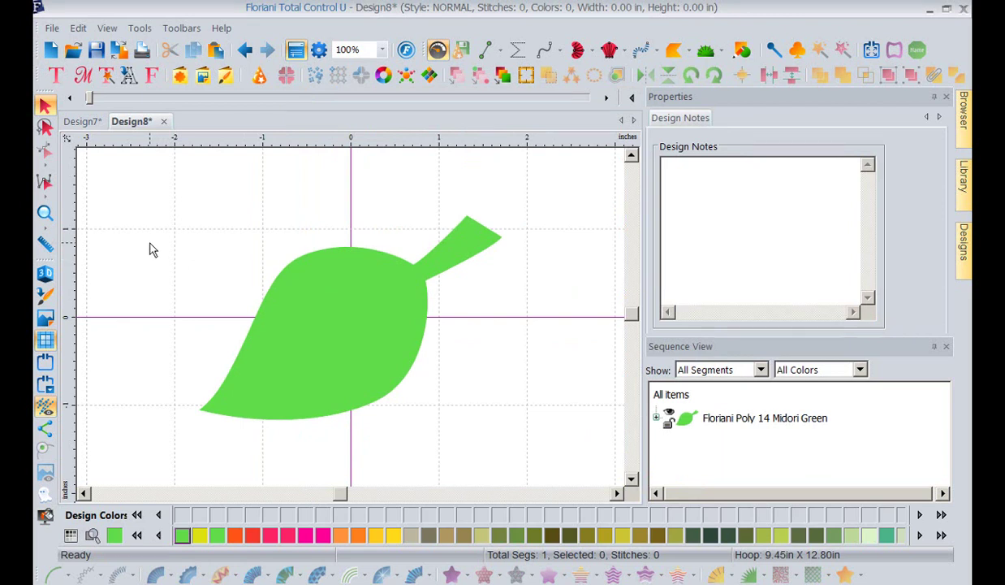
pyautogui.click(381, 323)
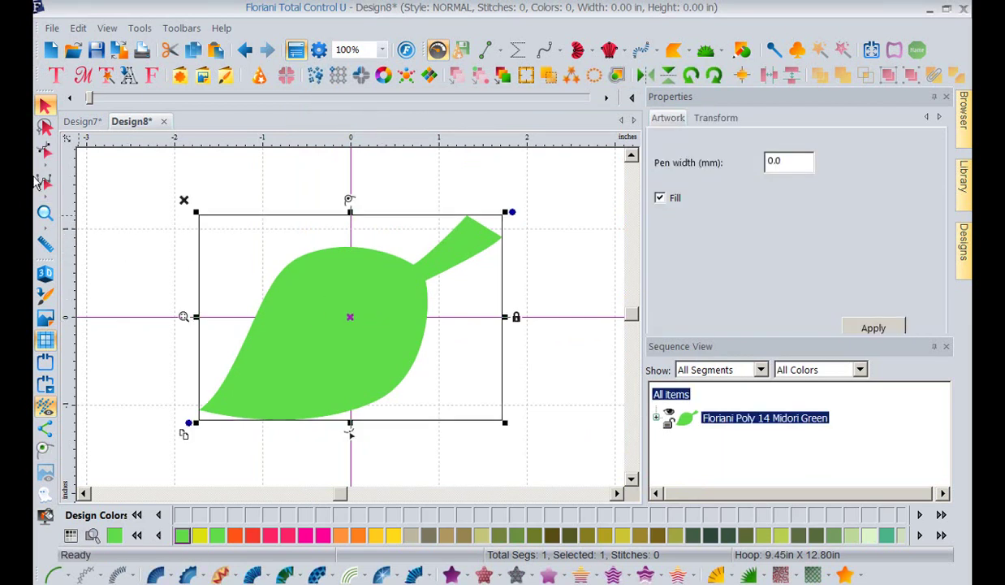
# Place the leaf outline's entry and exit points just below the stem joint.
pyautogui.click(45, 151)
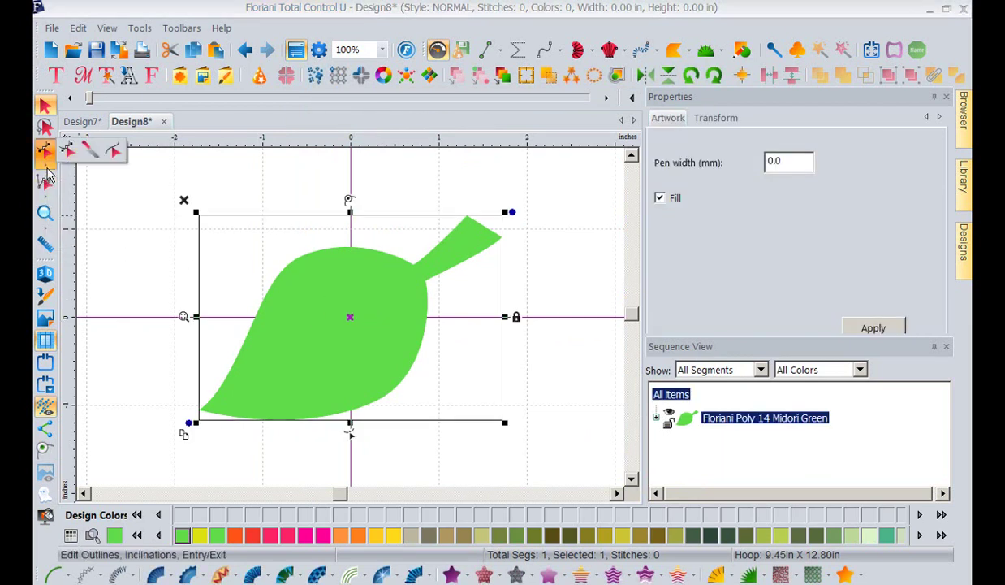
pyautogui.click(91, 151)
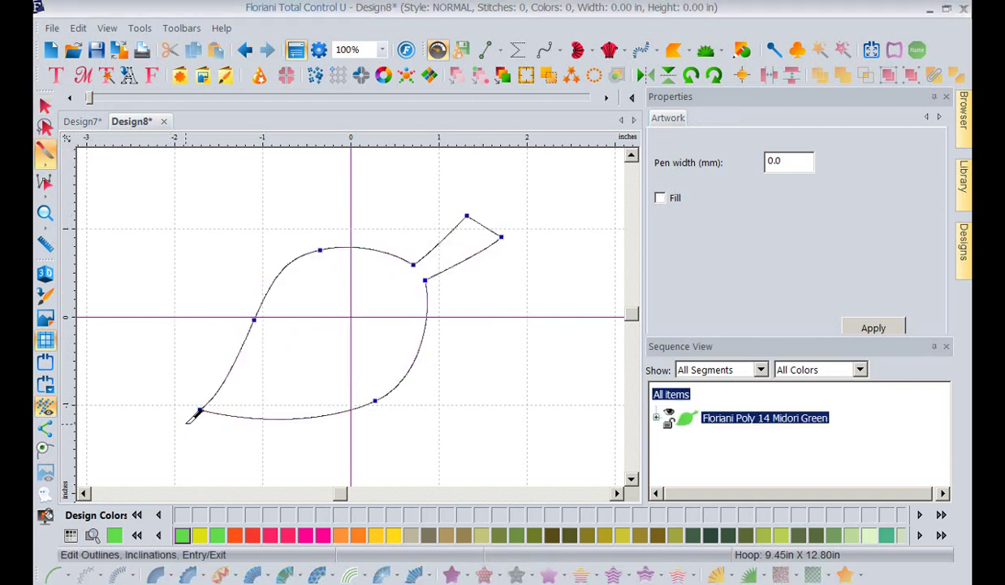
pyautogui.click(408, 249)
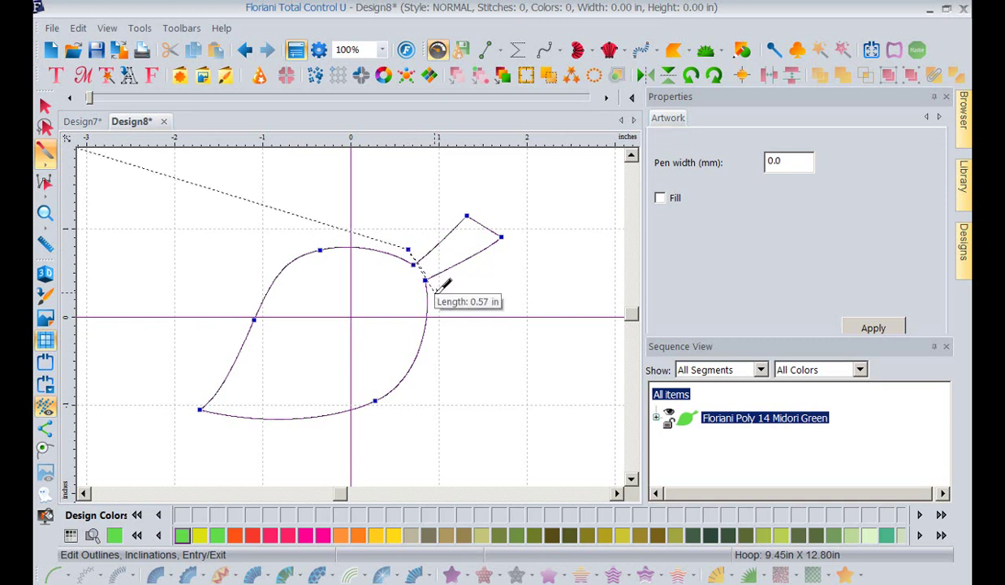
pyautogui.click(436, 291)
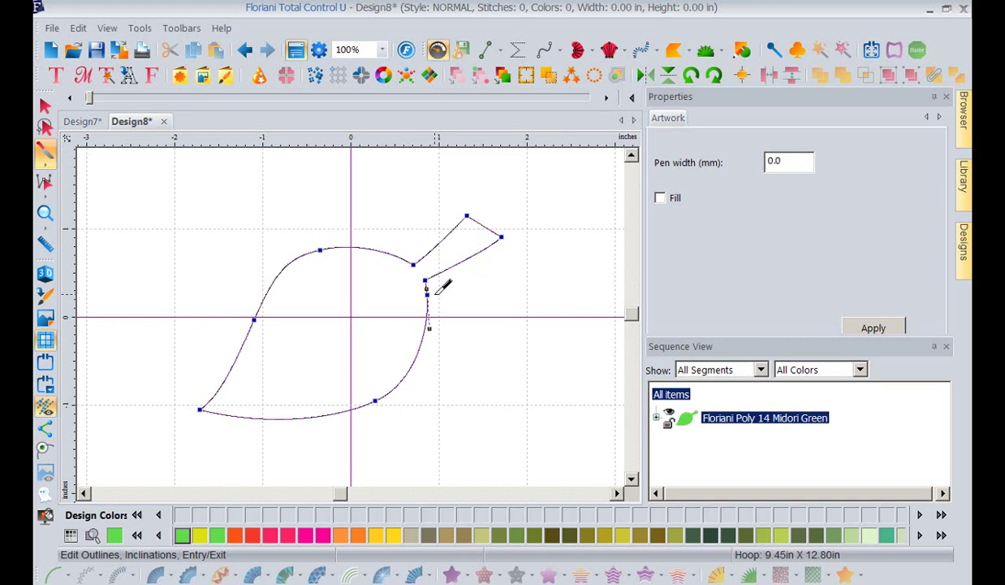
pyautogui.click(407, 250)
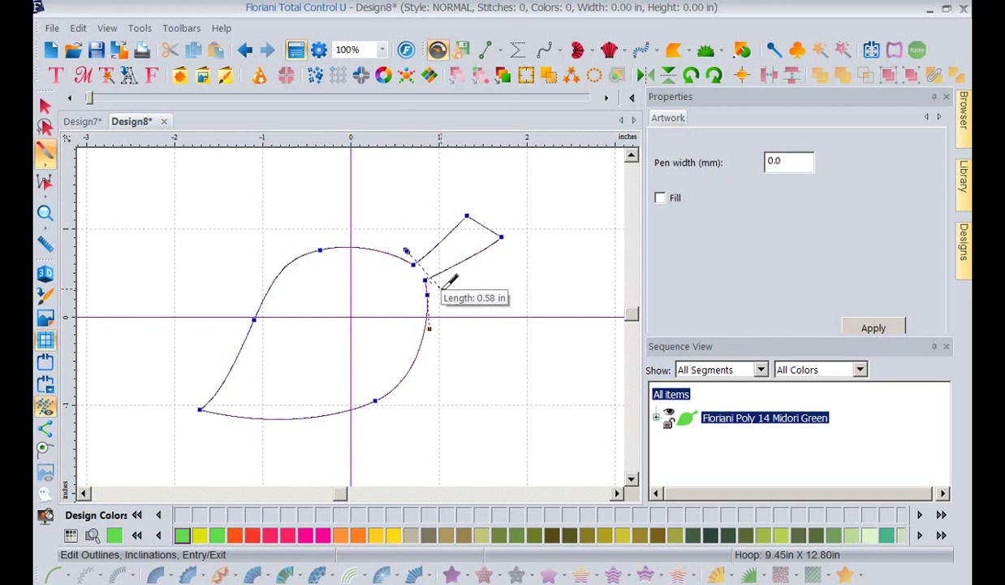
pyautogui.click(443, 287)
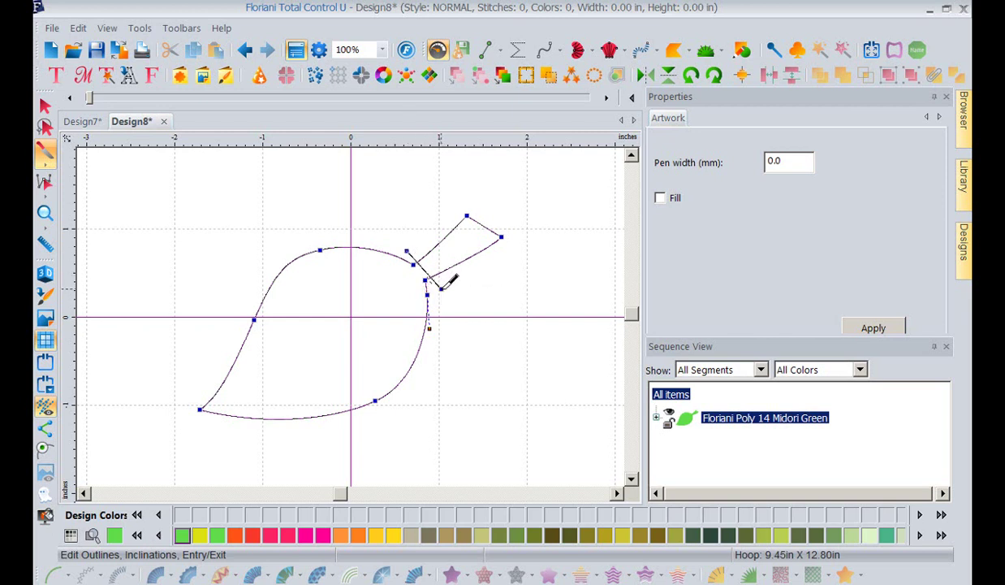
pyautogui.press('Escape')
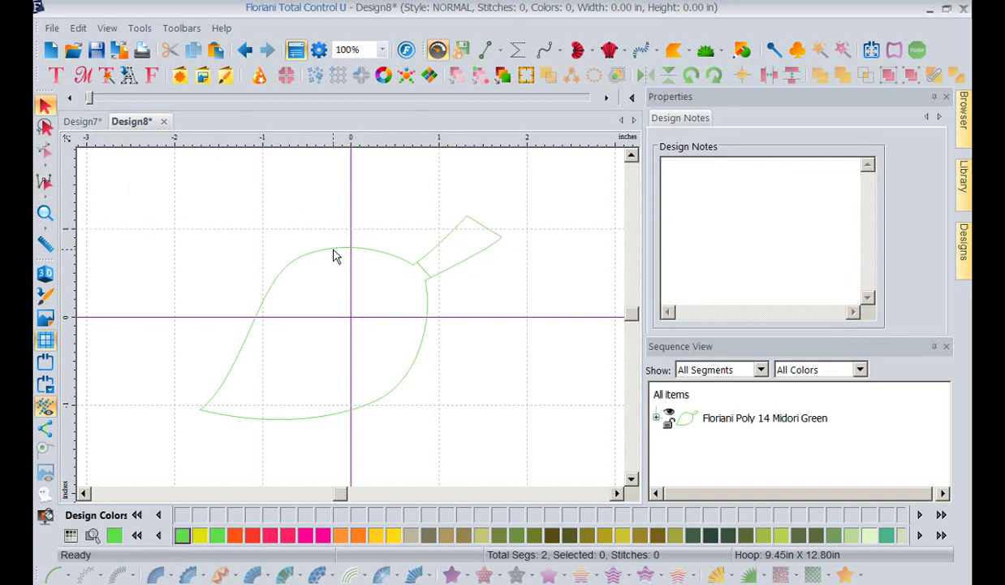
pyautogui.moveTo(337, 257); pyautogui.dragTo(425, 259)
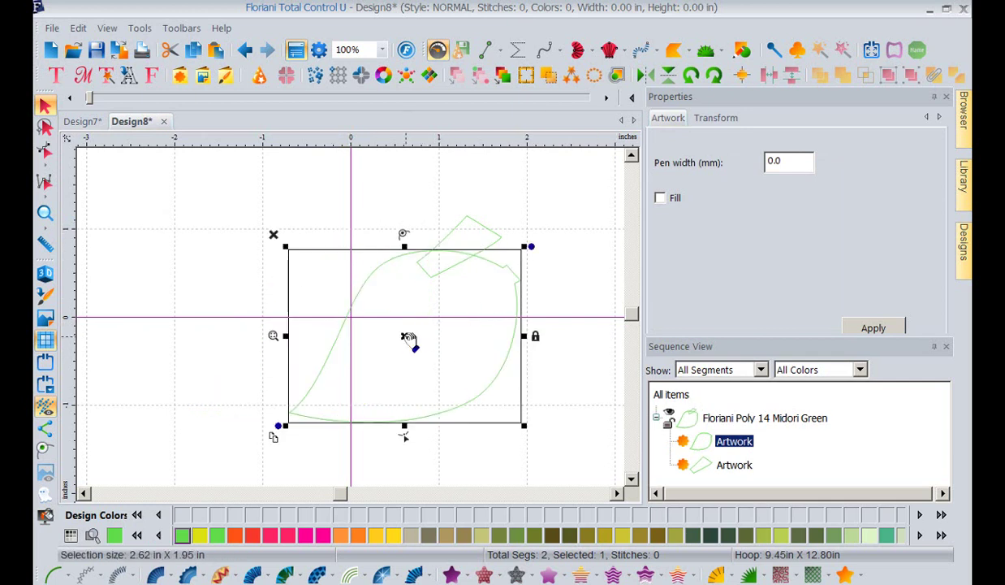
pyautogui.moveTo(408, 337); pyautogui.dragTo(323, 340)
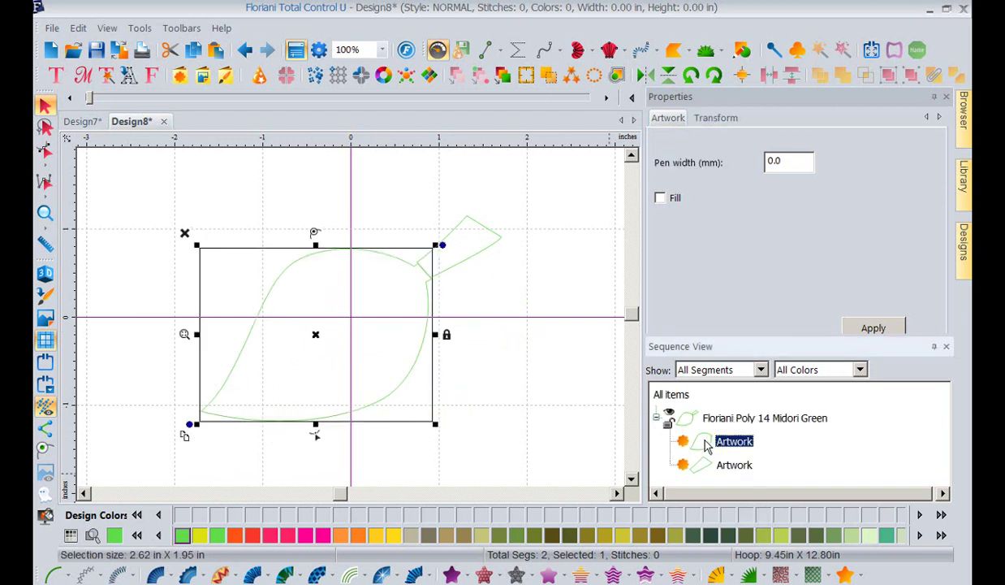
# Draw a dividing line from the leaf's bottom tip through a midpoint to the stem base.
pyautogui.click(46, 165)
pyautogui.click(97, 150)
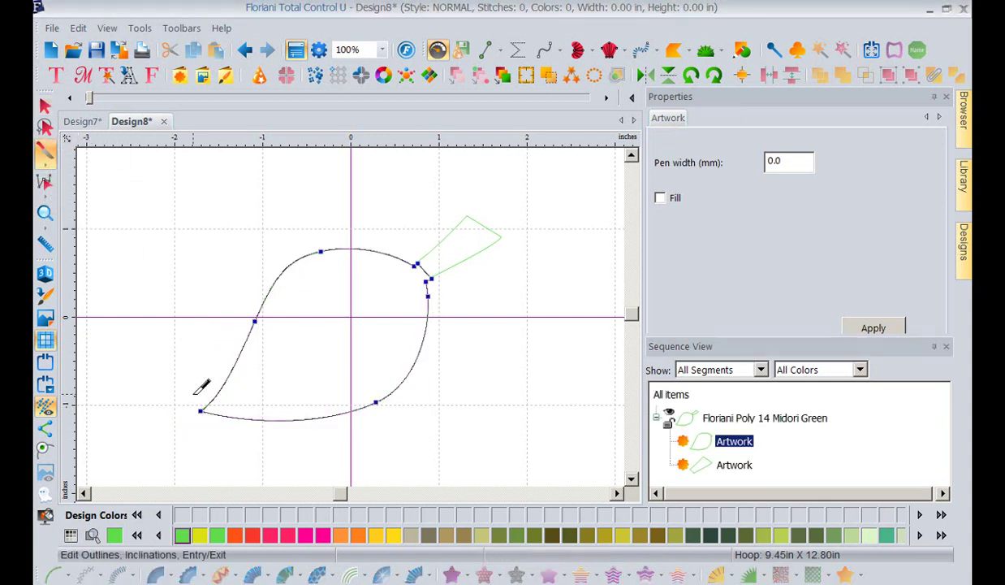
pyautogui.moveTo(200, 410); pyautogui.dragTo(290, 376)
pyautogui.click(350, 327)
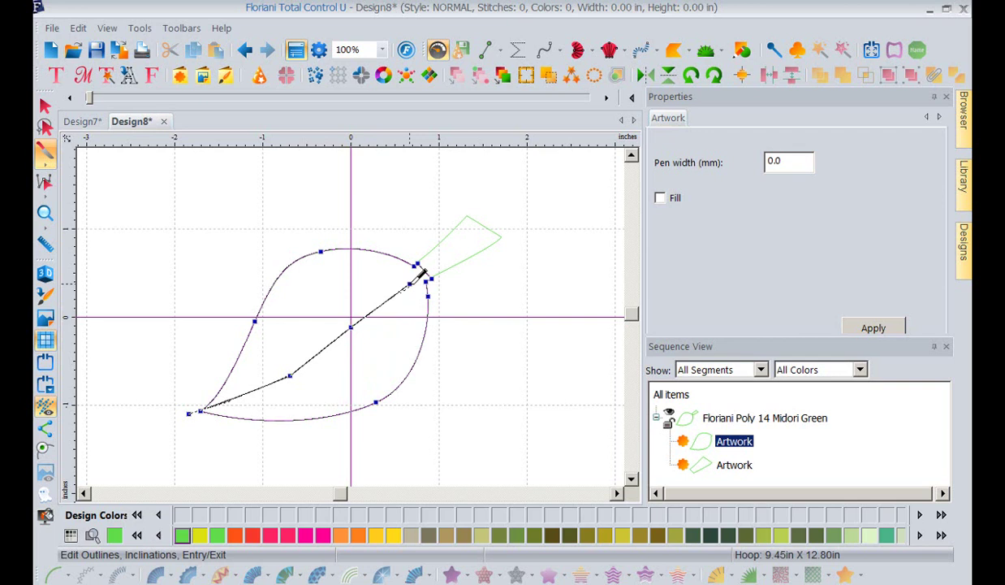
pyautogui.click(426, 274)
pyautogui.press('Return')
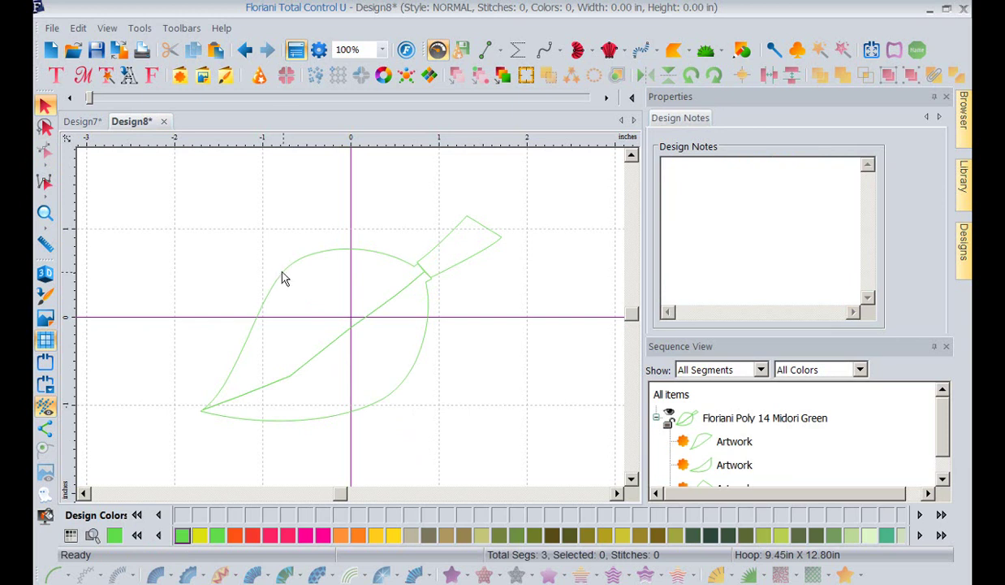
pyautogui.moveTo(284, 280)
pyautogui.mouseDown()
pyautogui.moveTo(276, 264)
pyautogui.moveTo(289, 280)
pyautogui.mouseUp()
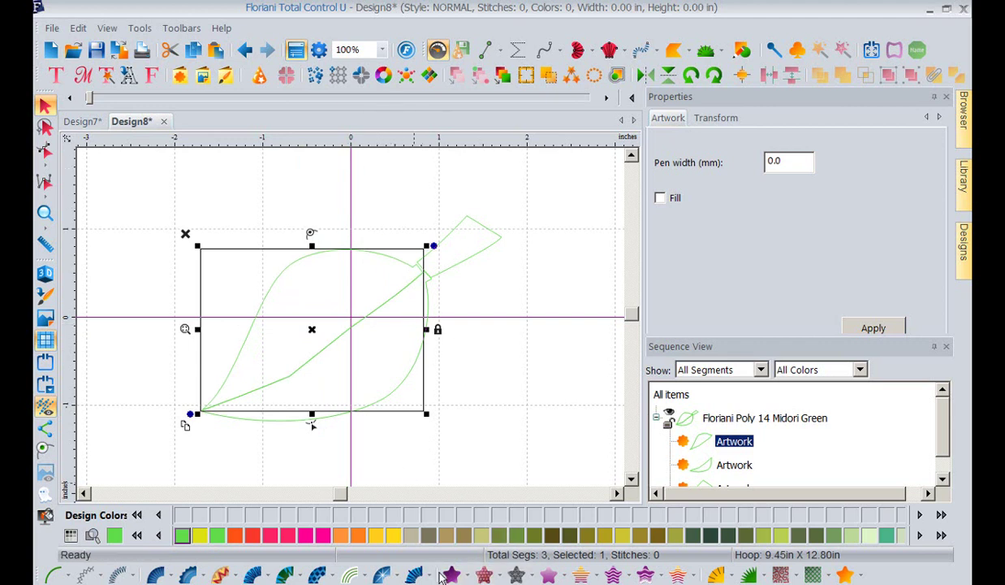
# Give the upper leaf half a Standard fill and the lower half Fancy fill 201, both Bean Green 237.
pyautogui.click(449, 574)
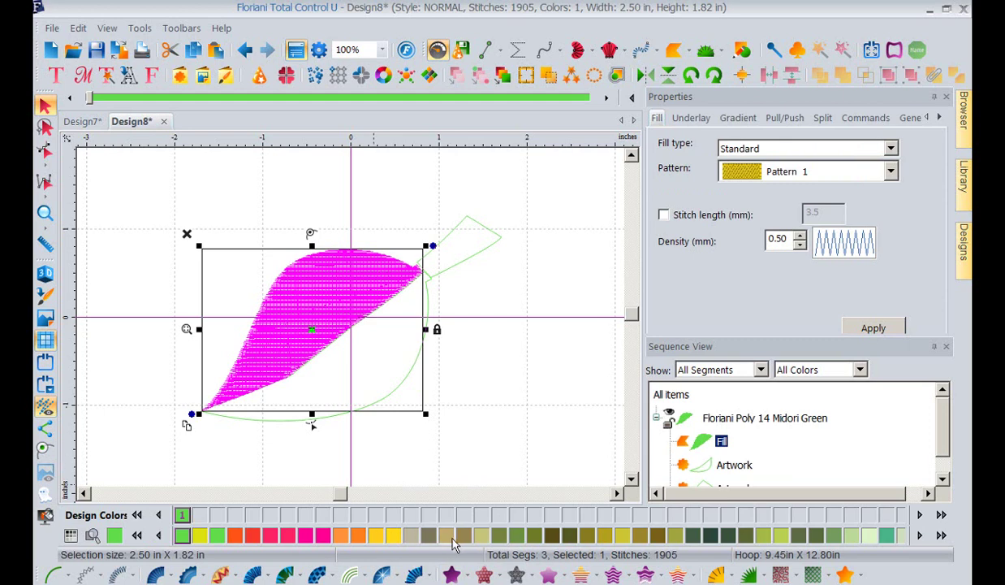
pyautogui.click(481, 535)
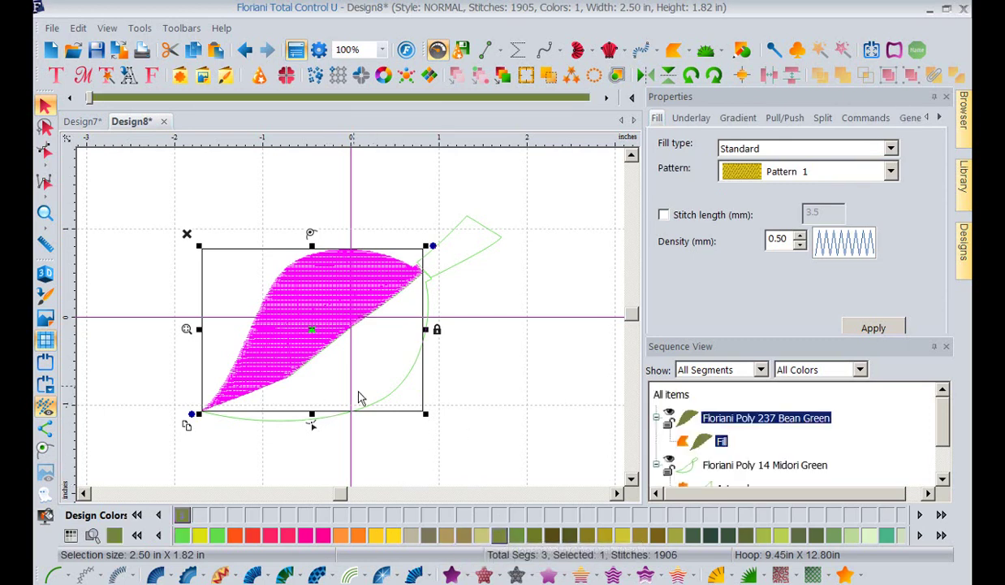
pyautogui.click(365, 412)
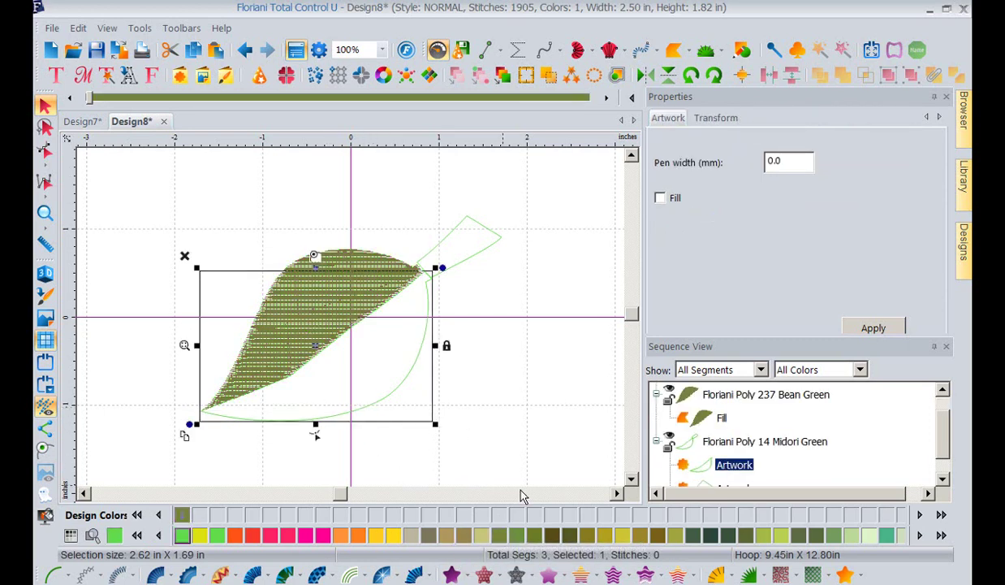
pyautogui.click(485, 575)
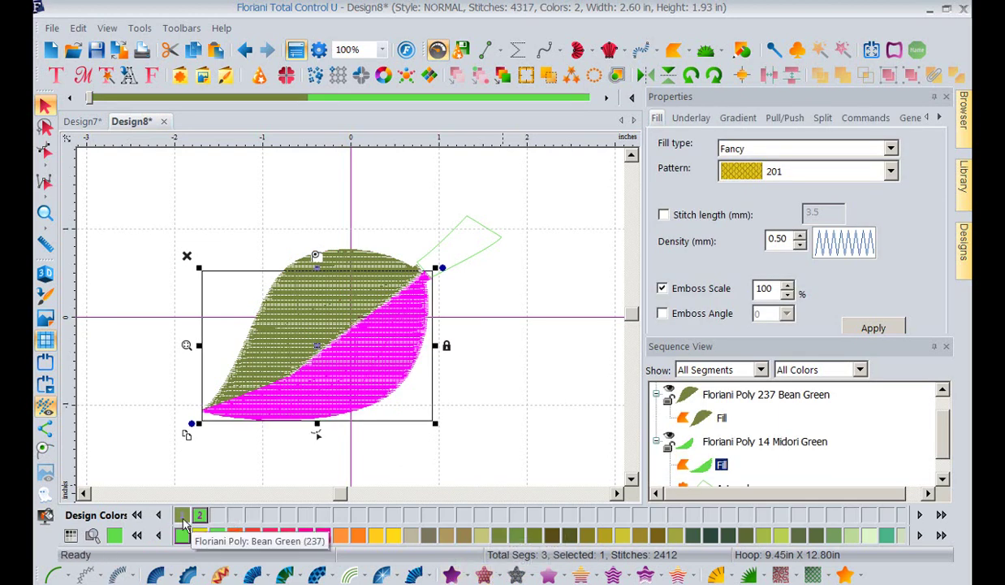
pyautogui.click(182, 515)
pyautogui.click(560, 379)
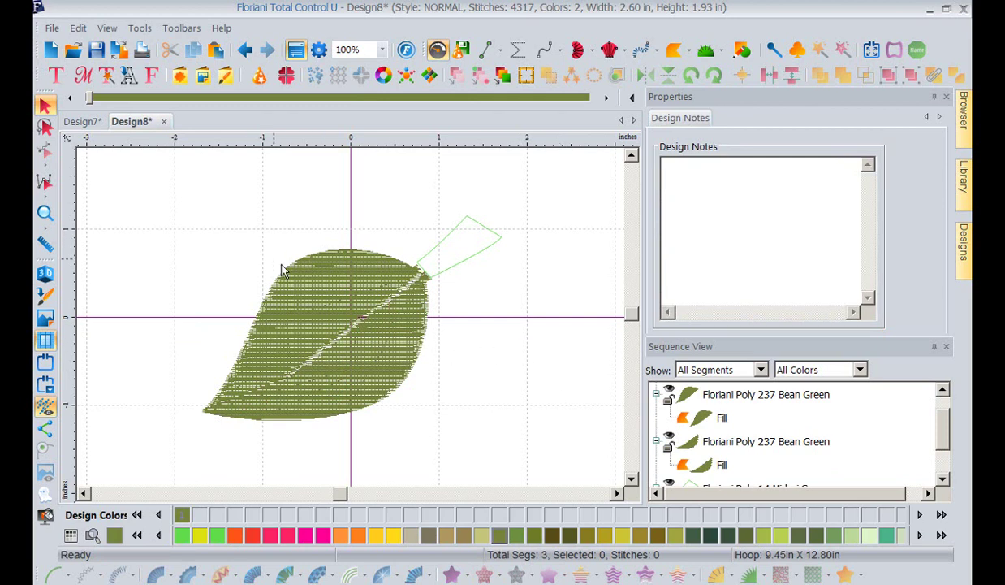
# Drag the inclination lines of the upper and lower leaf fills to diagonal stitch angles.
pyautogui.click(323, 325)
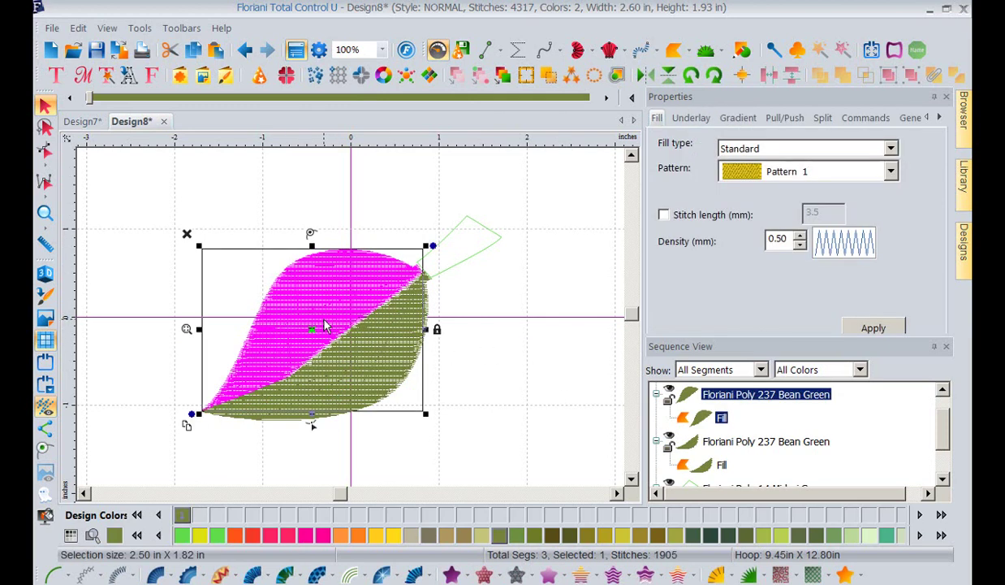
pyautogui.click(46, 156)
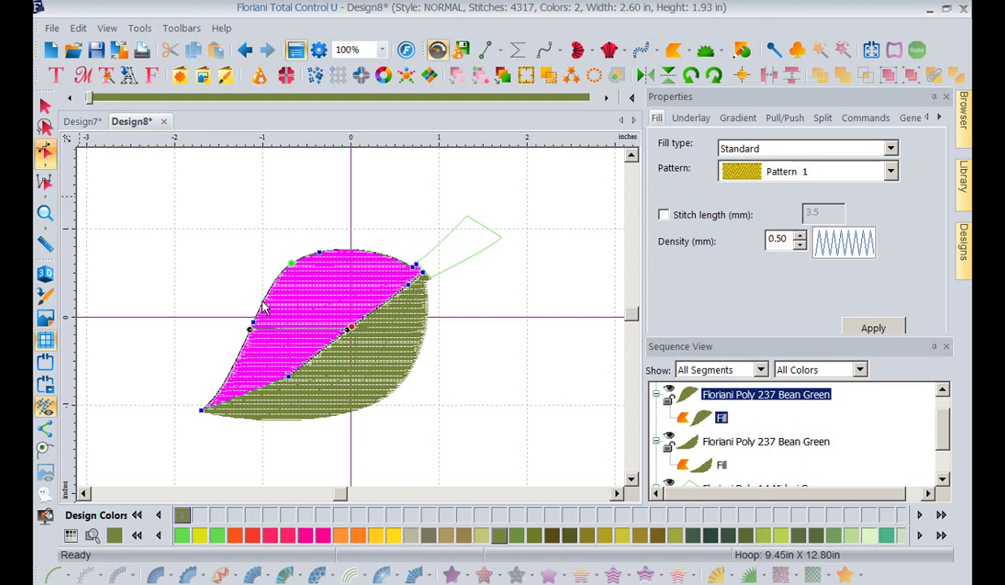
pyautogui.moveTo(347, 334)
pyautogui.mouseDown()
pyautogui.moveTo(365, 292)
pyautogui.moveTo(348, 321)
pyautogui.mouseUp()
pyautogui.doubleClick(343, 326)
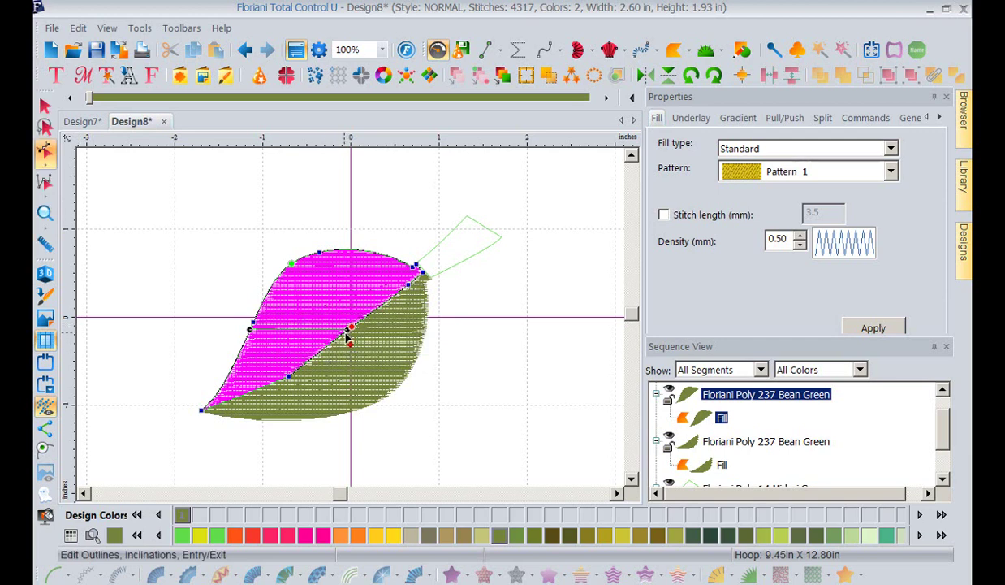
pyautogui.moveTo(343, 341); pyautogui.dragTo(260, 315)
pyautogui.rightClick(259, 315)
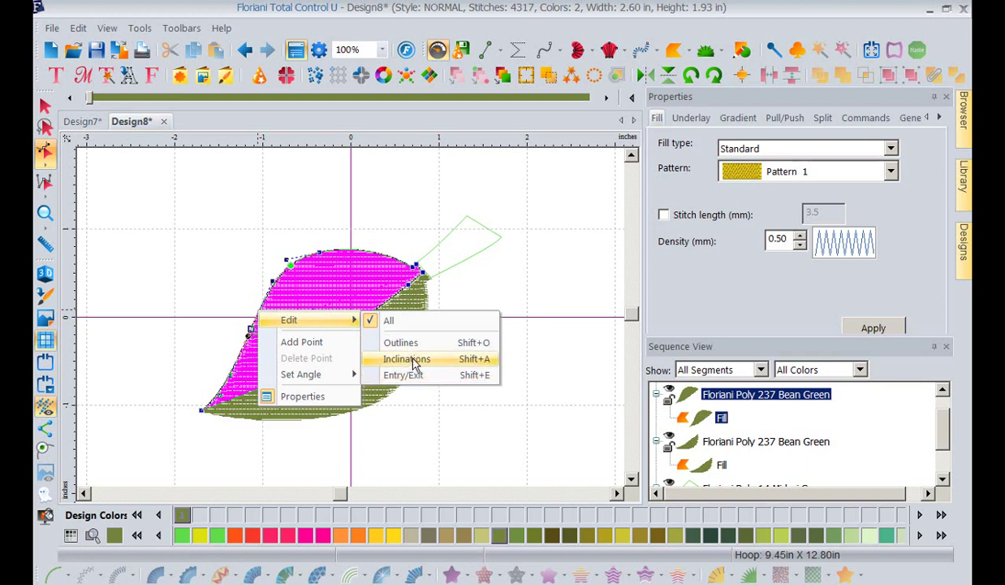
pyautogui.click(412, 359)
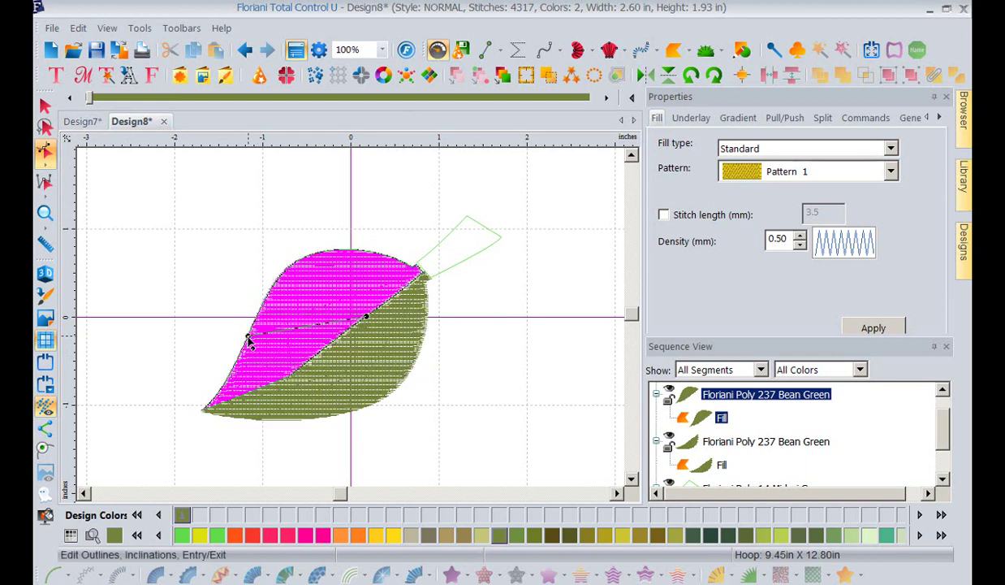
pyautogui.moveTo(249, 341); pyautogui.dragTo(287, 285)
pyautogui.click(364, 380)
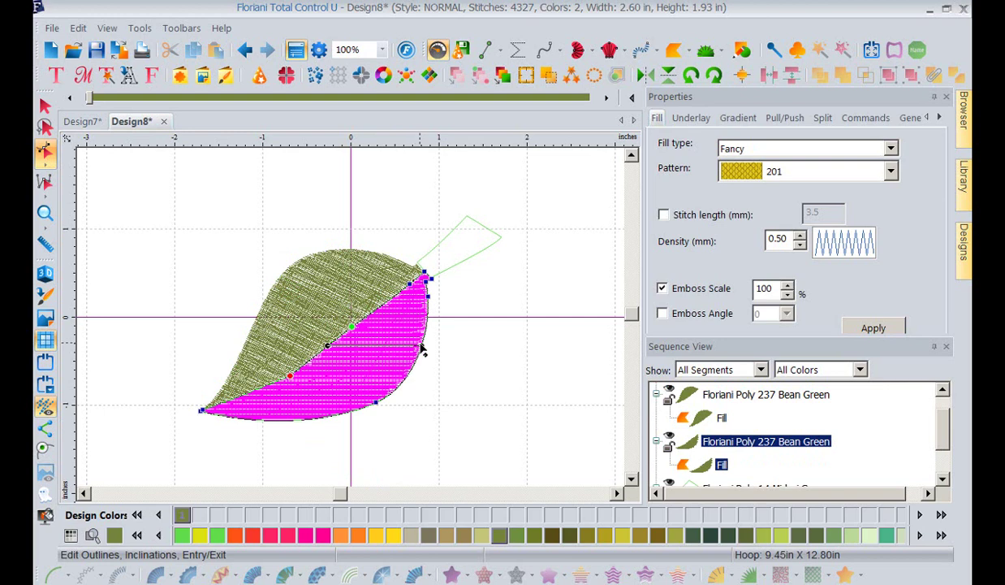
pyautogui.moveTo(423, 348); pyautogui.dragTo(403, 397)
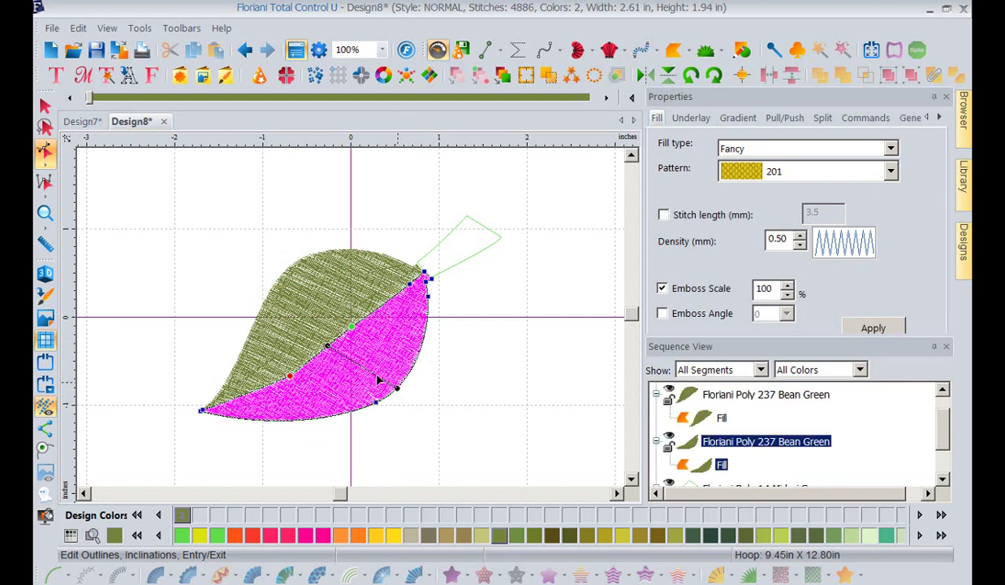
# Switch to 3D stitch view and check the upper half's fill pattern, keeping Pattern 1.
pyautogui.click(45, 274)
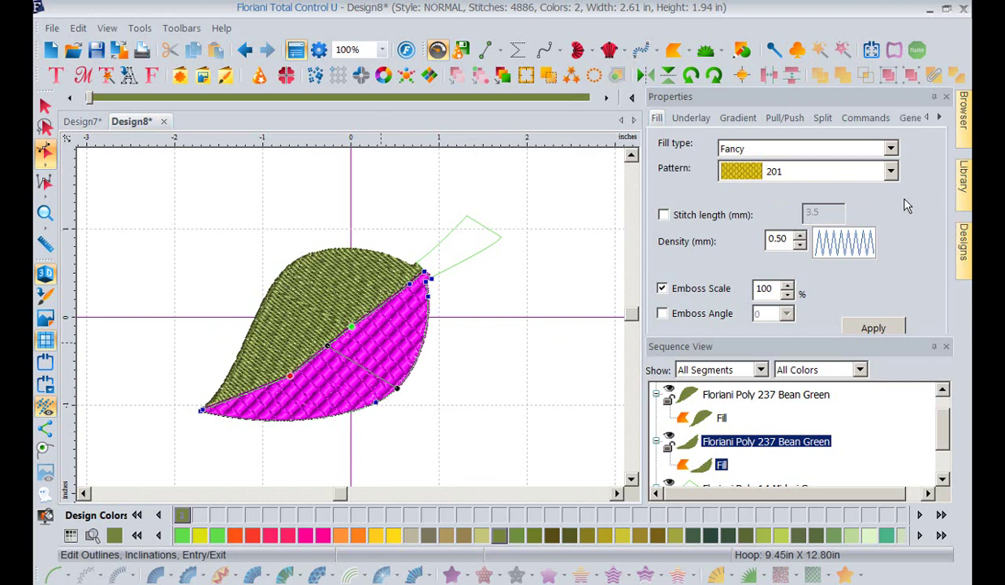
pyautogui.click(347, 297)
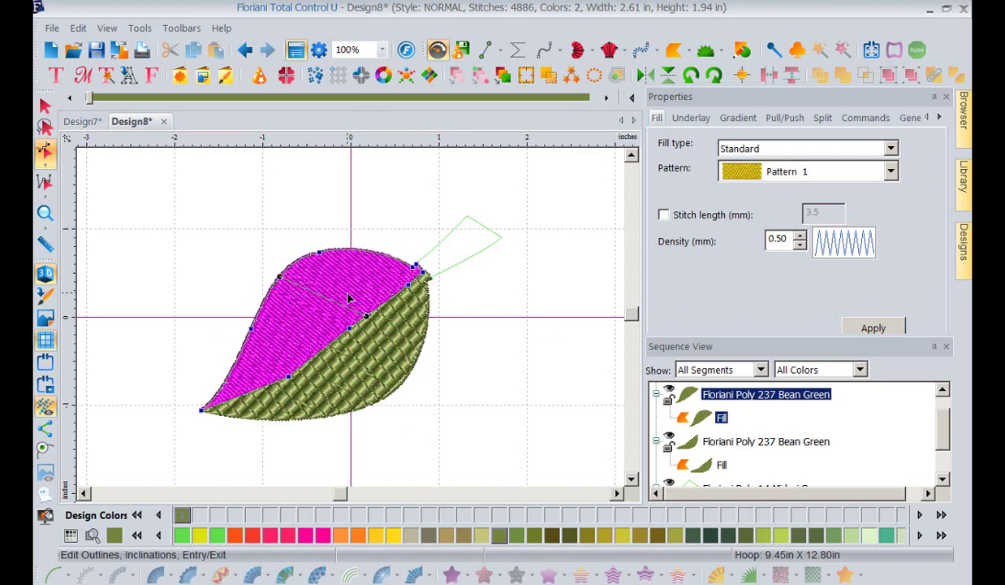
pyautogui.click(891, 173)
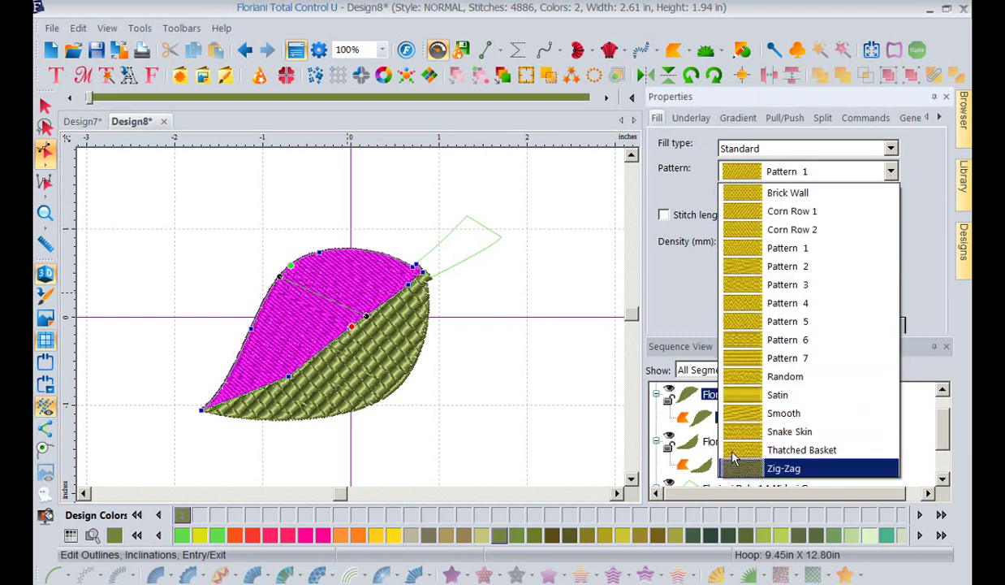
pyautogui.click(543, 299)
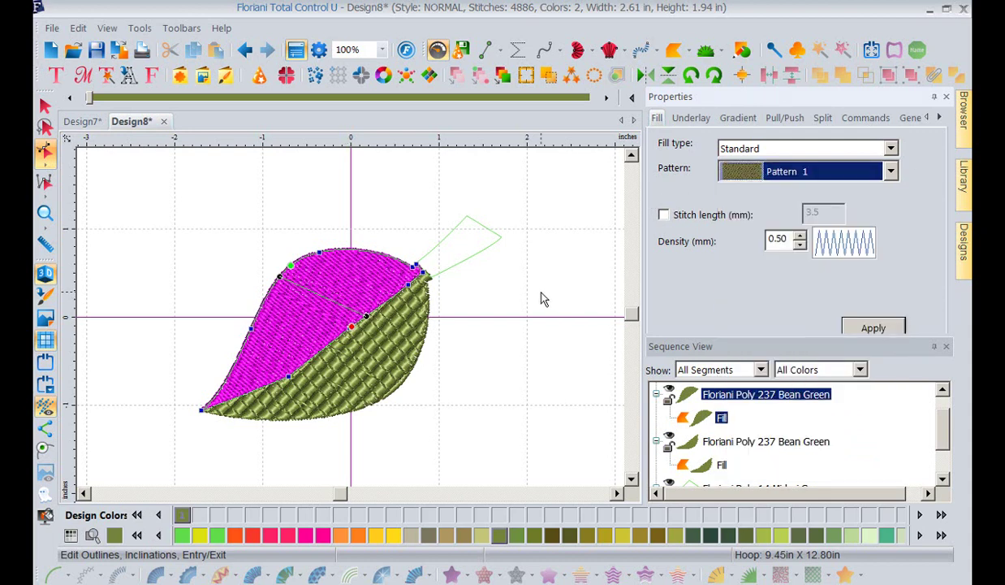
# Change the lower leaf half from Fancy 201 to a Standard fill.
pyautogui.click(354, 390)
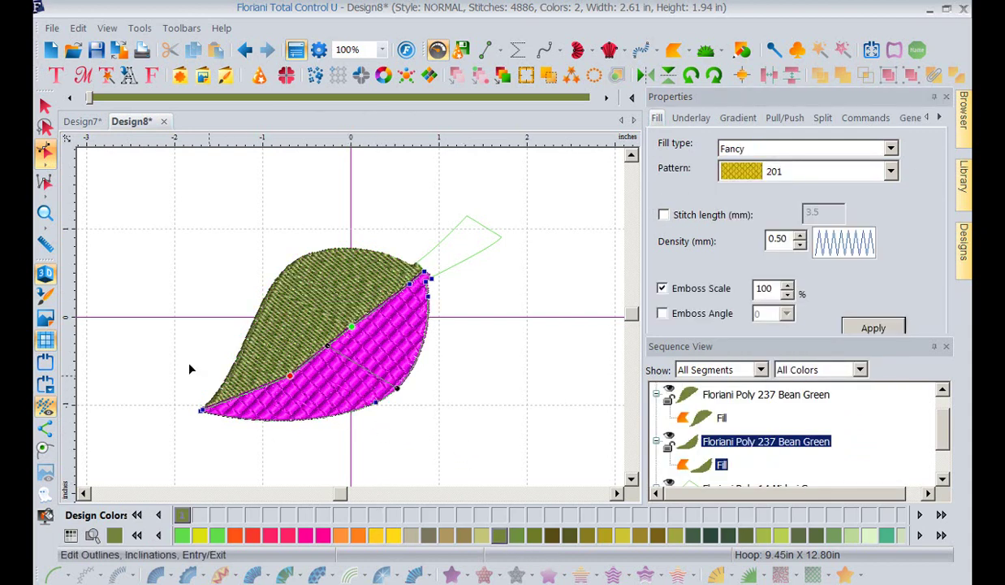
pyautogui.click(45, 104)
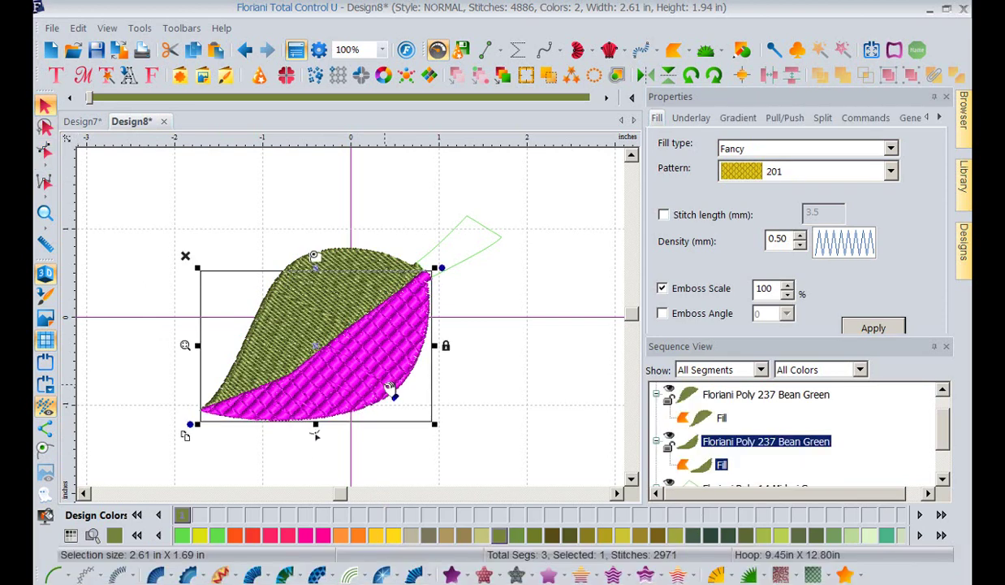
pyautogui.click(452, 575)
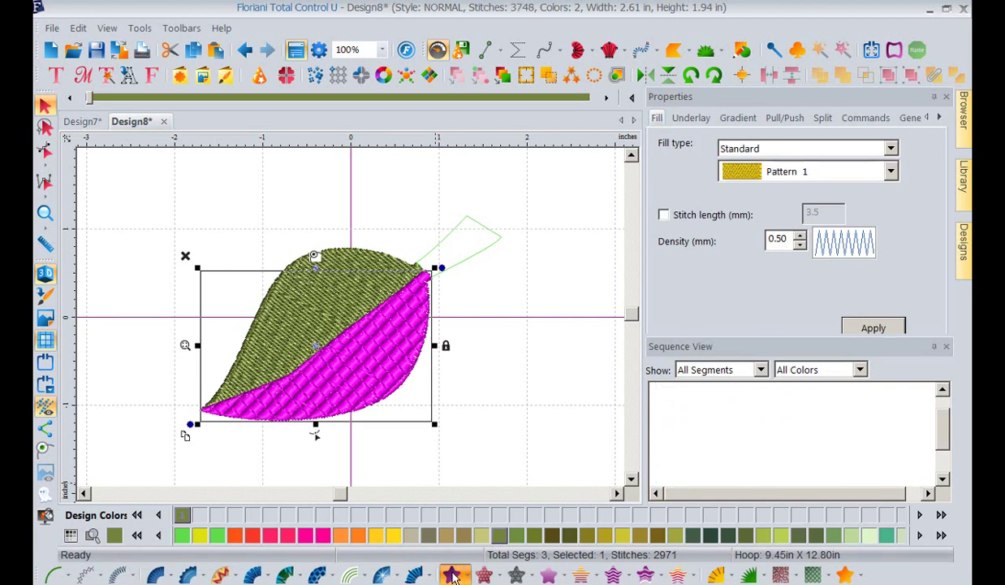
pyautogui.click(500, 364)
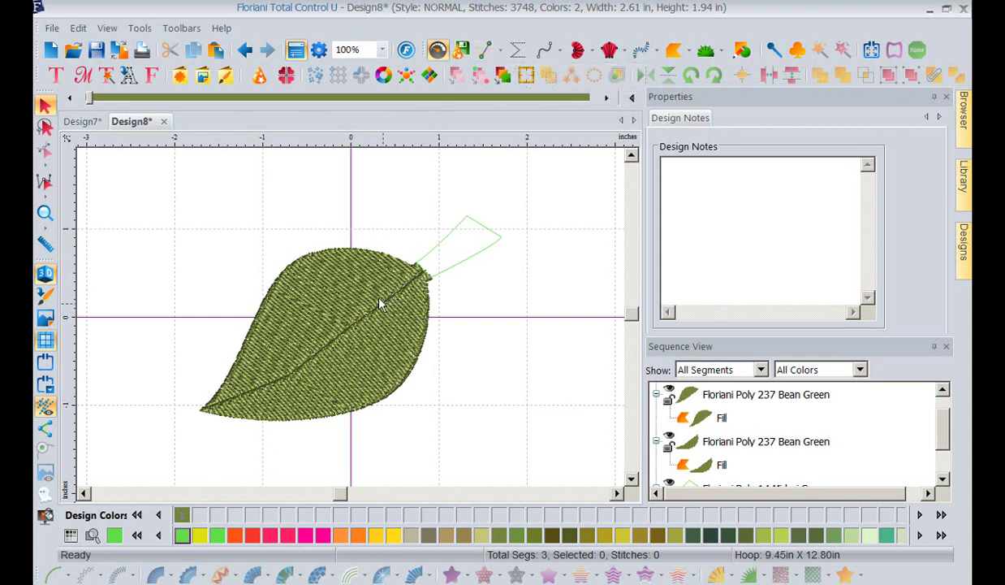
# Convert the stem outline to Midori Green satin stitches with Auto Satin.
pyautogui.click(488, 233)
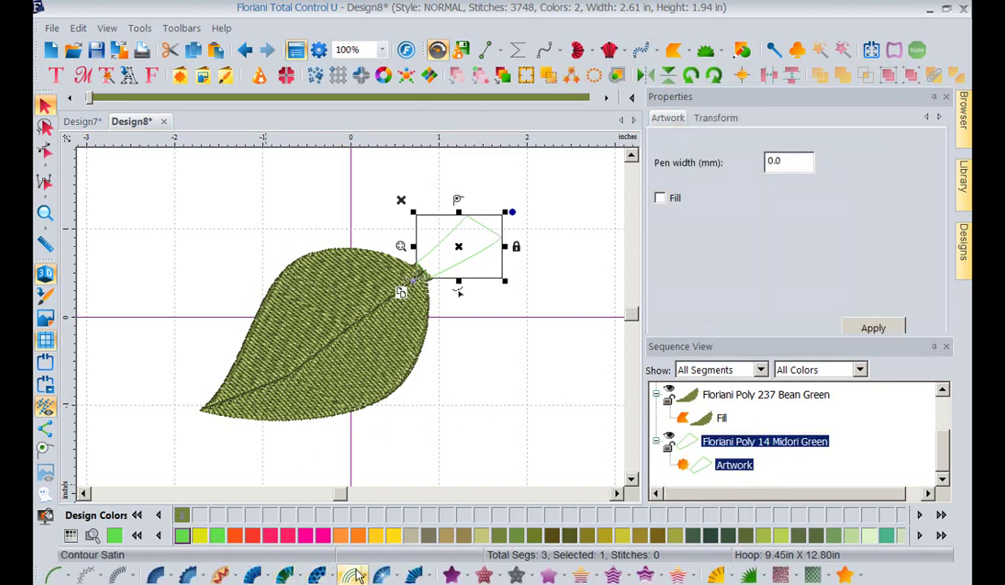
pyautogui.click(413, 575)
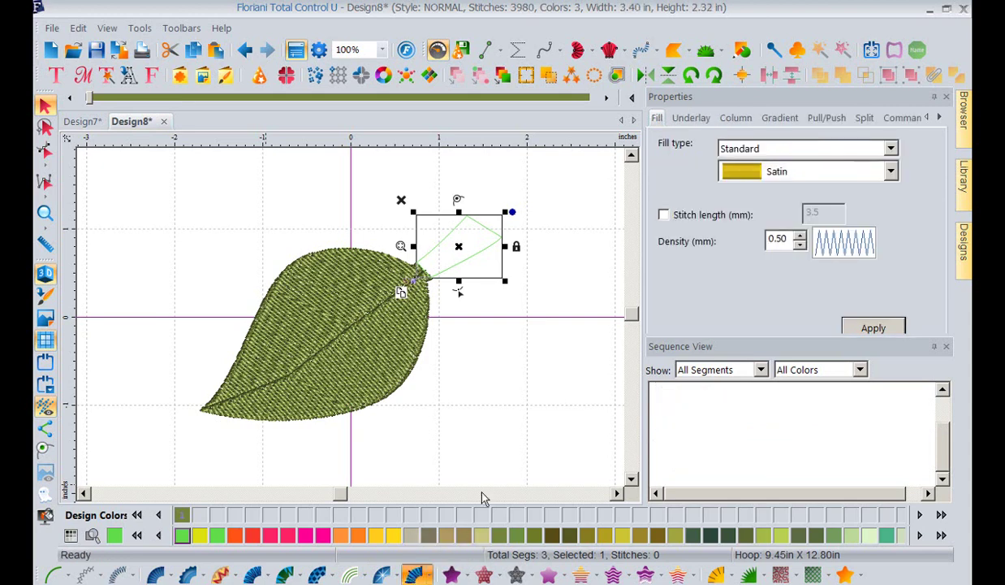
pyautogui.click(533, 332)
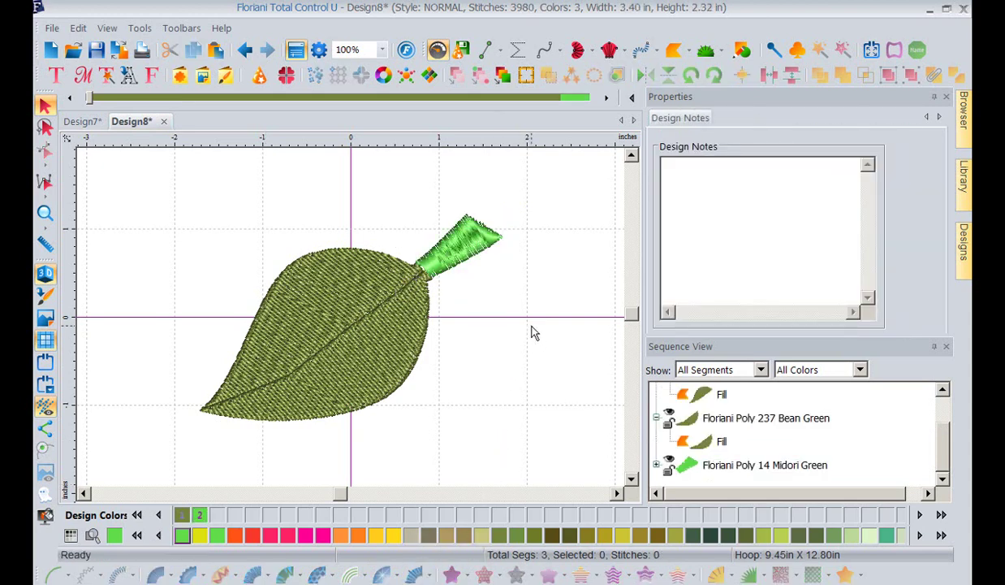
pyautogui.click(479, 258)
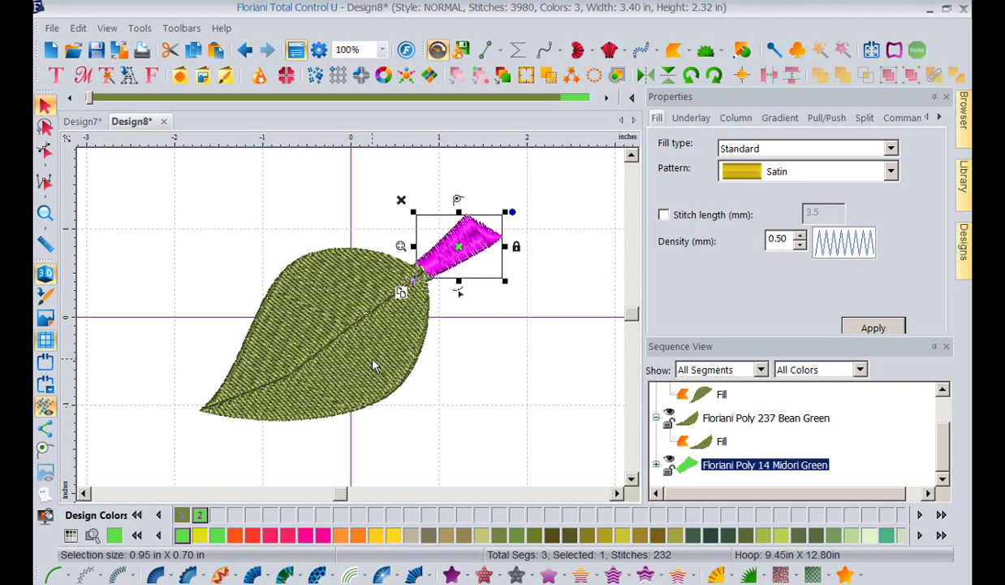
# Drag the upper leaf half's inclination line to a new stitch angle, then create blank Design9.
pyautogui.click(329, 302)
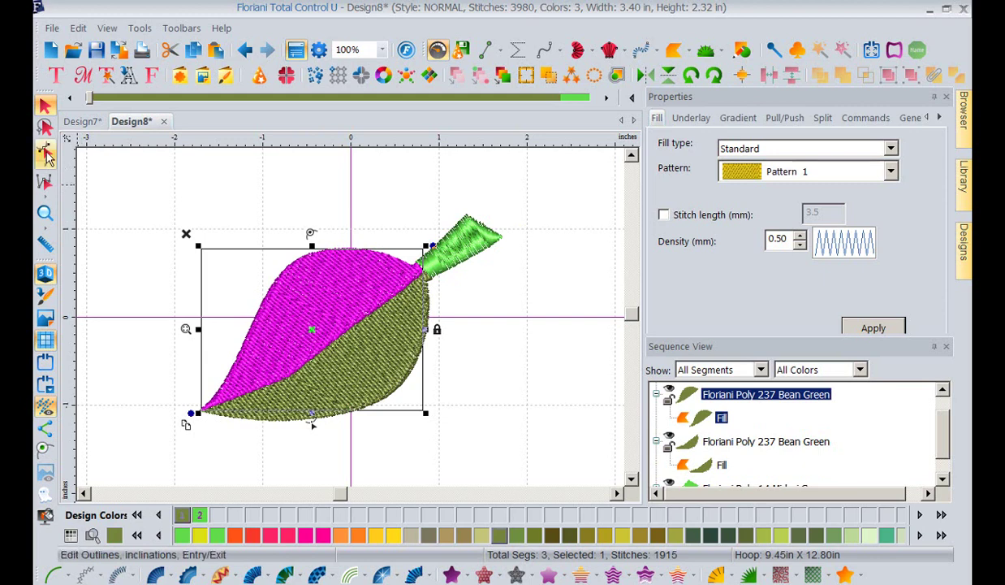
pyautogui.click(46, 157)
pyautogui.click(288, 291)
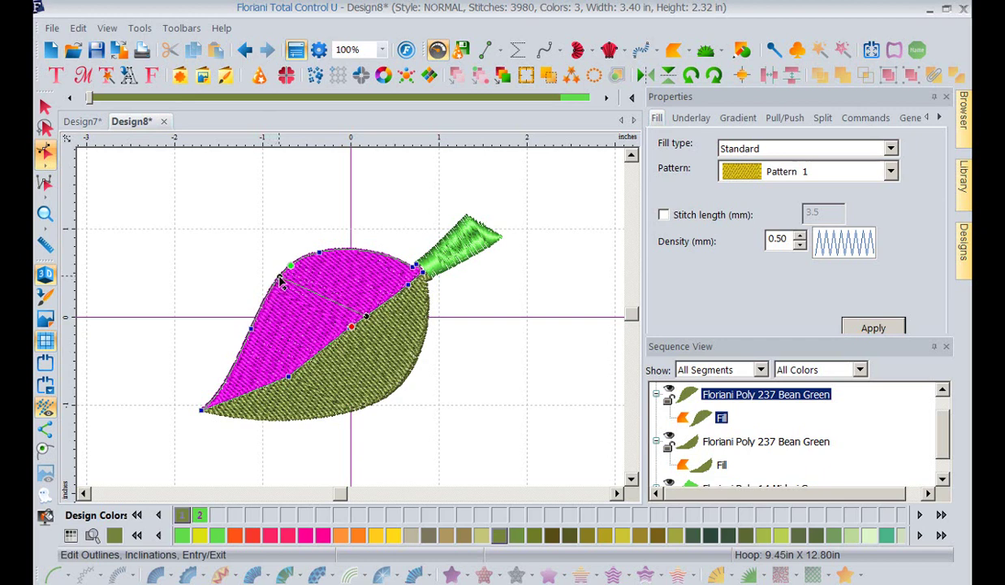
pyautogui.moveTo(280, 276); pyautogui.dragTo(298, 263)
pyautogui.press('Escape')
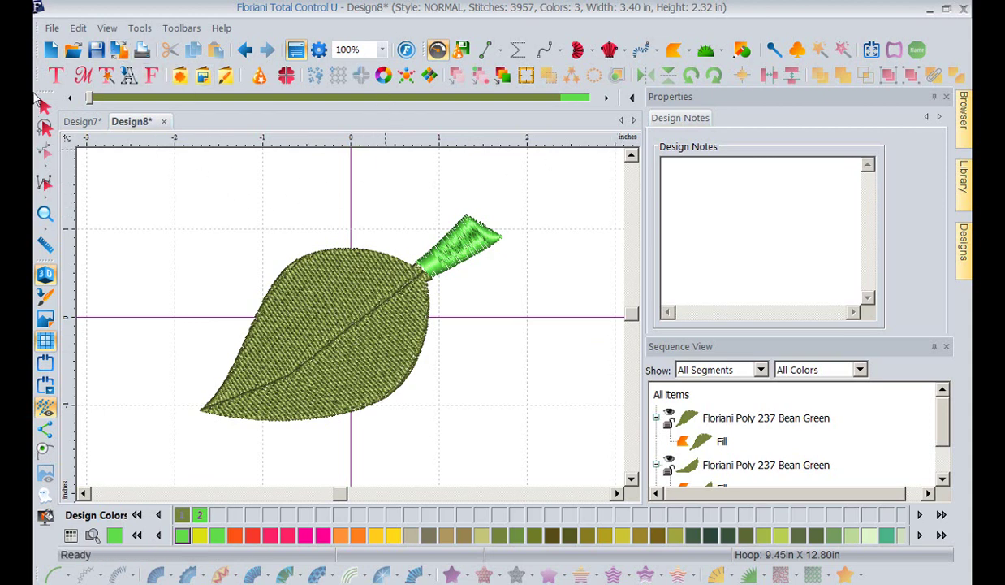
pyautogui.click(51, 49)
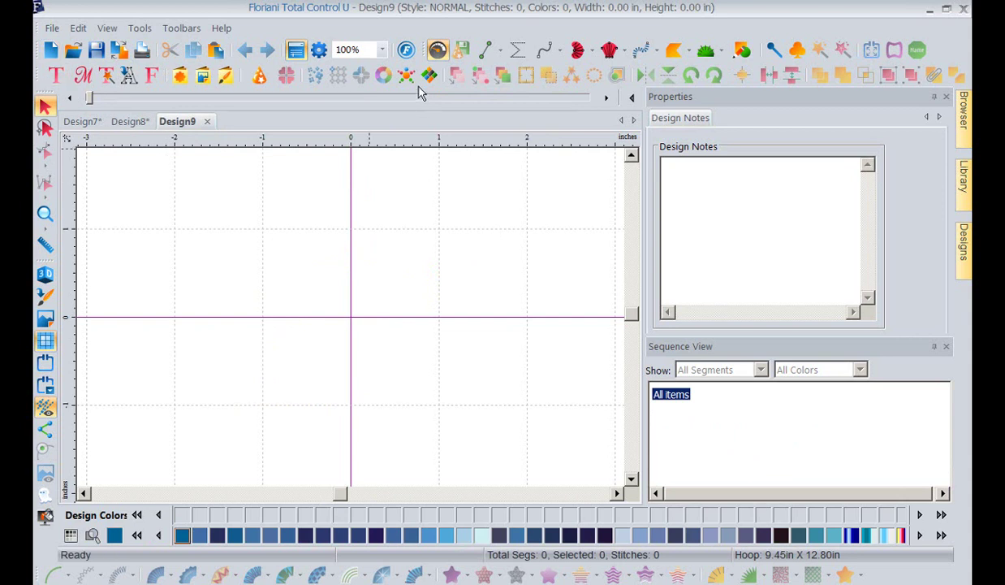
# Outline a four-sided complex fill shape with corners at top-left, top, right and bottom-left.
pyautogui.click(687, 52)
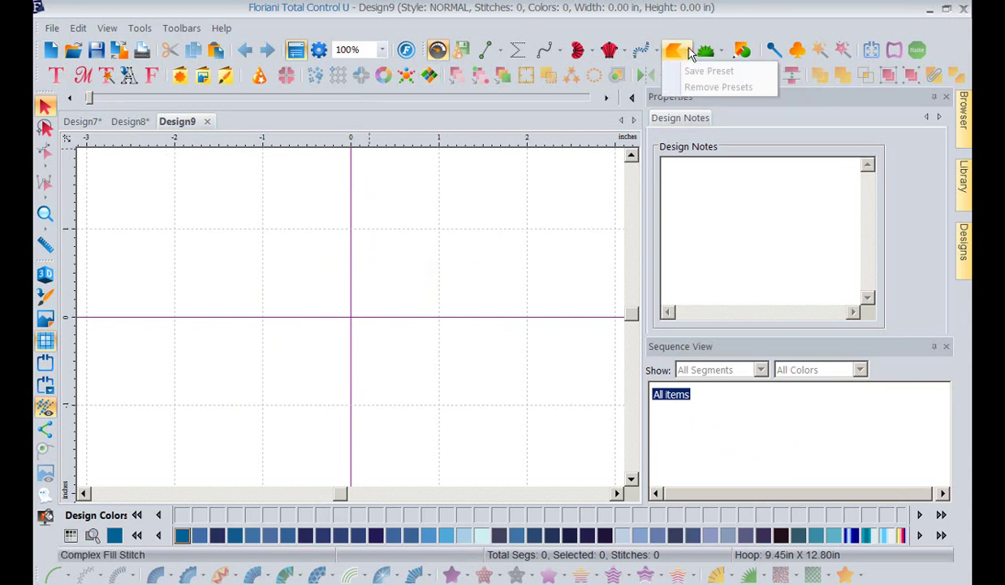
pyautogui.click(676, 50)
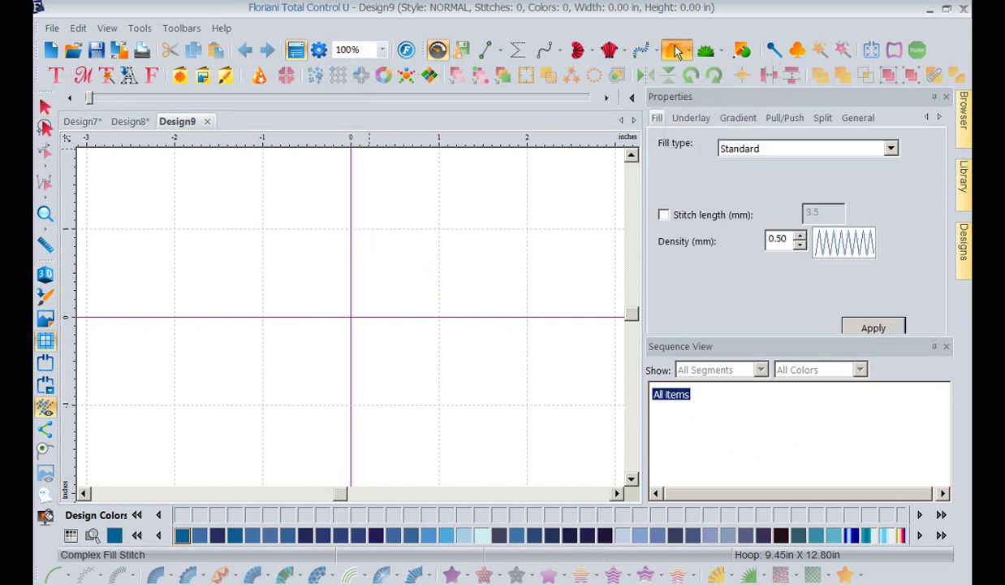
pyautogui.click(207, 224)
pyautogui.click(354, 210)
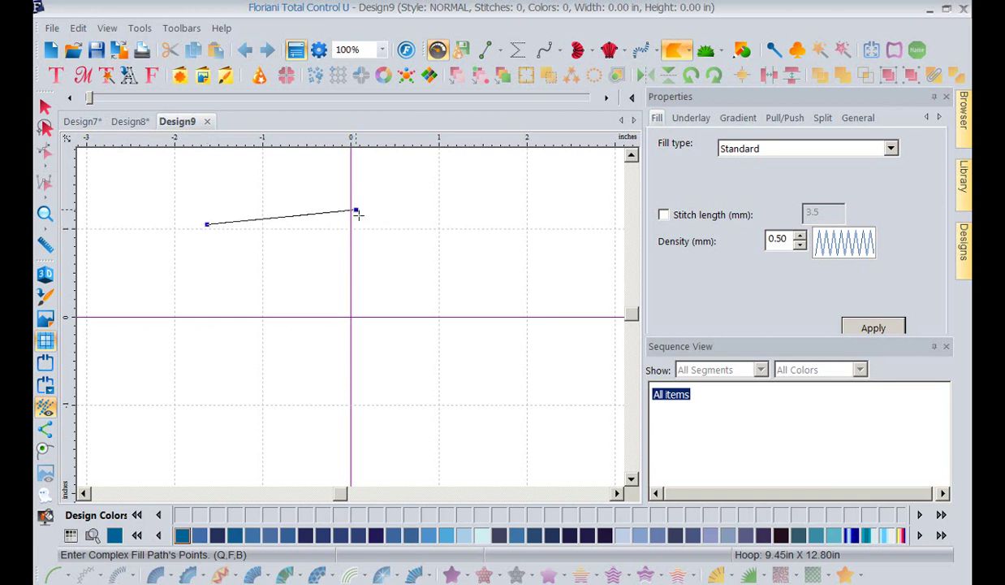
pyautogui.click(414, 278)
pyautogui.click(185, 424)
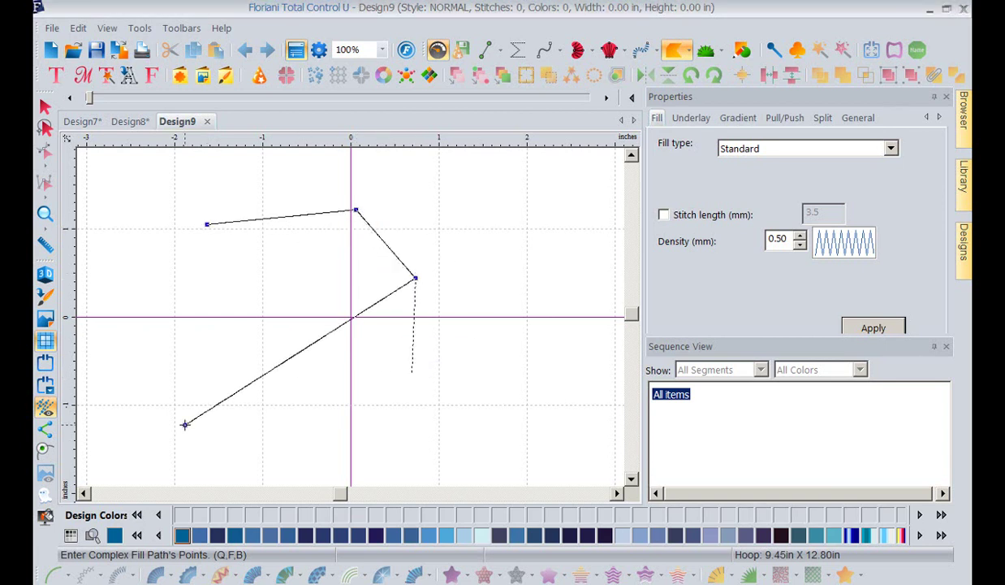
pyautogui.click(190, 221)
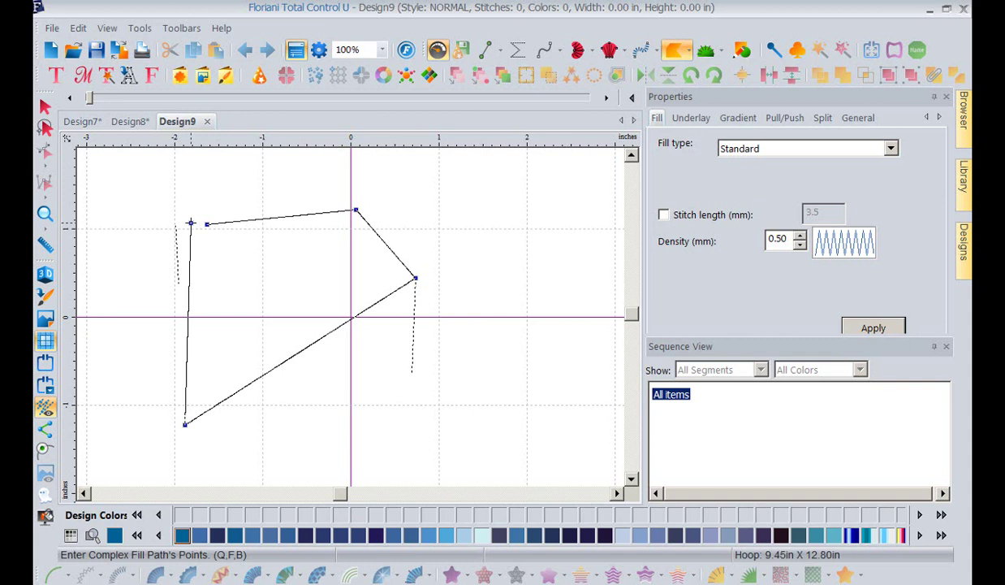
pyautogui.press('Return')
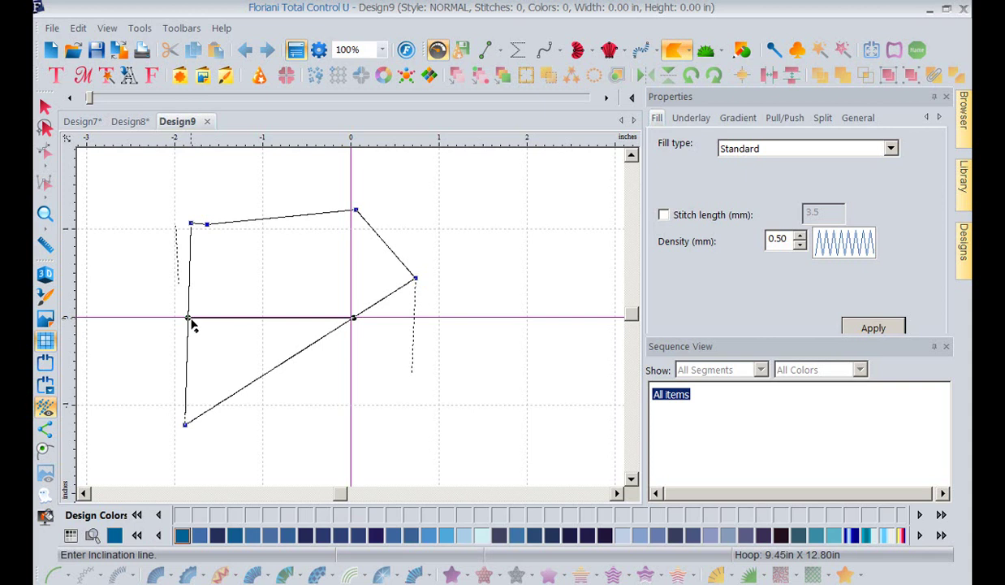
# Angle the stitches steeply, set a top-left entry point, and generate the Deep Ocean fill in 3D view.
pyautogui.moveTo(192, 320); pyautogui.dragTo(224, 246)
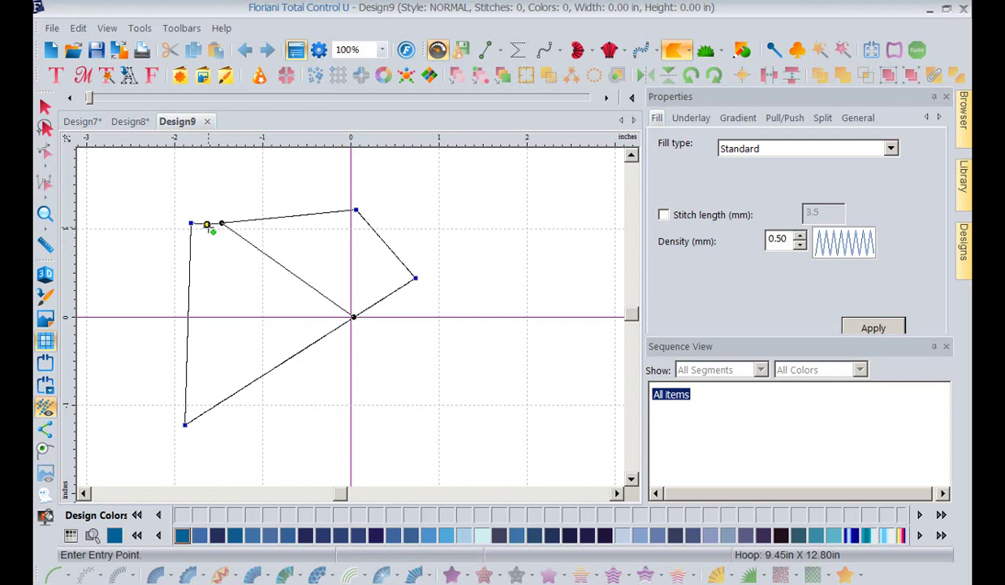
pyautogui.click(207, 224)
pyautogui.press('Return')
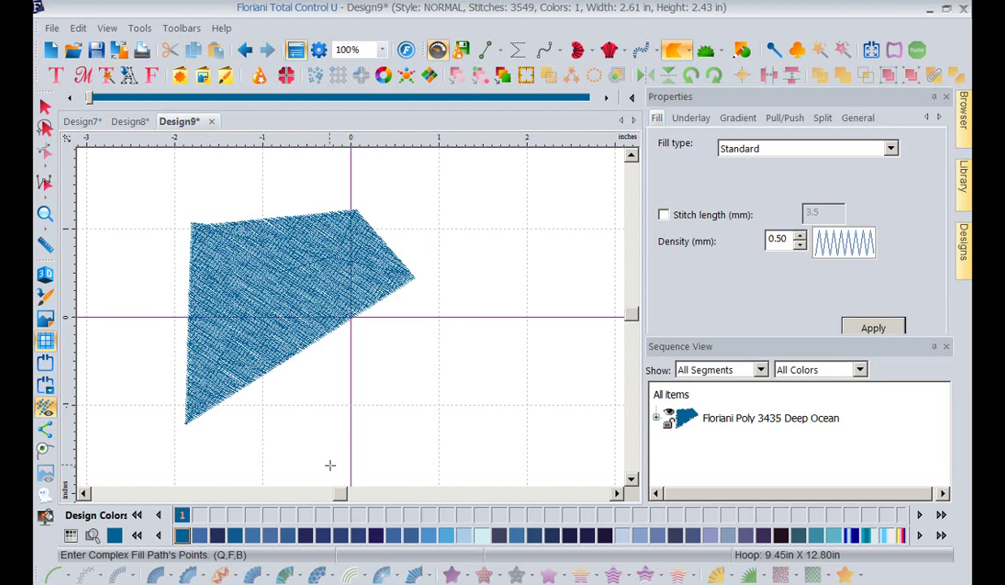
pyautogui.click(46, 275)
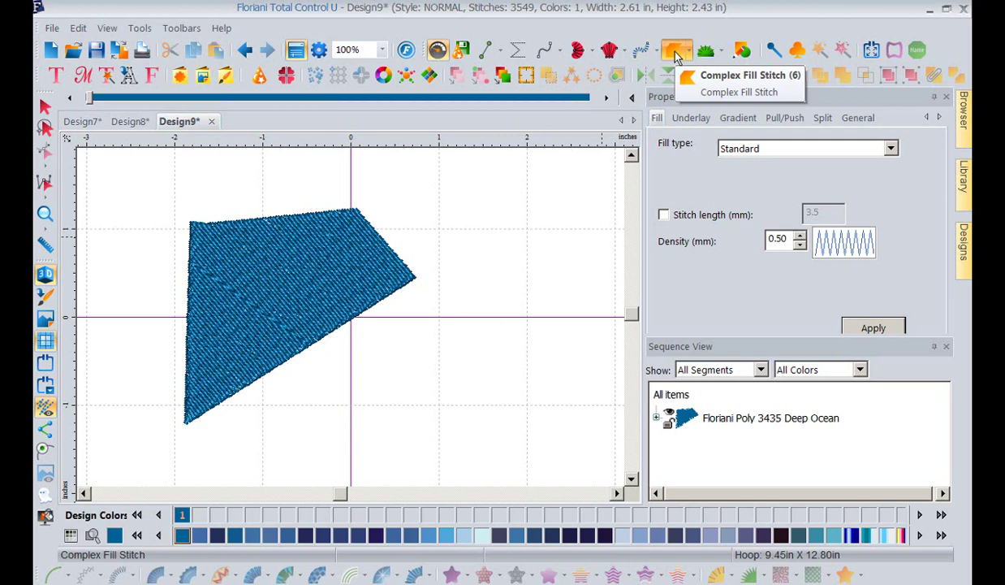
# Select the Complex Fill Stitch tool to begin another fill shape.
pyautogui.click(609, 48)
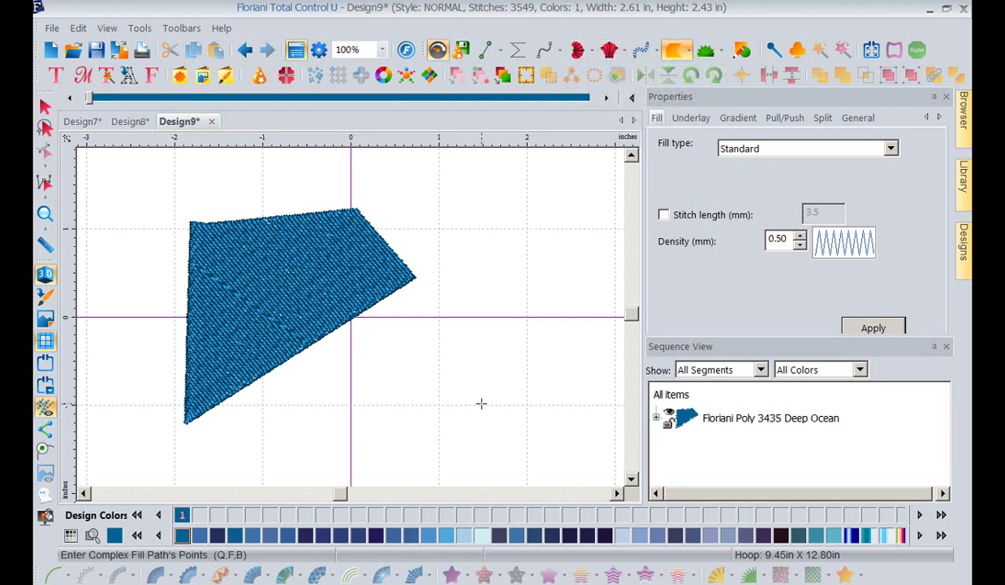